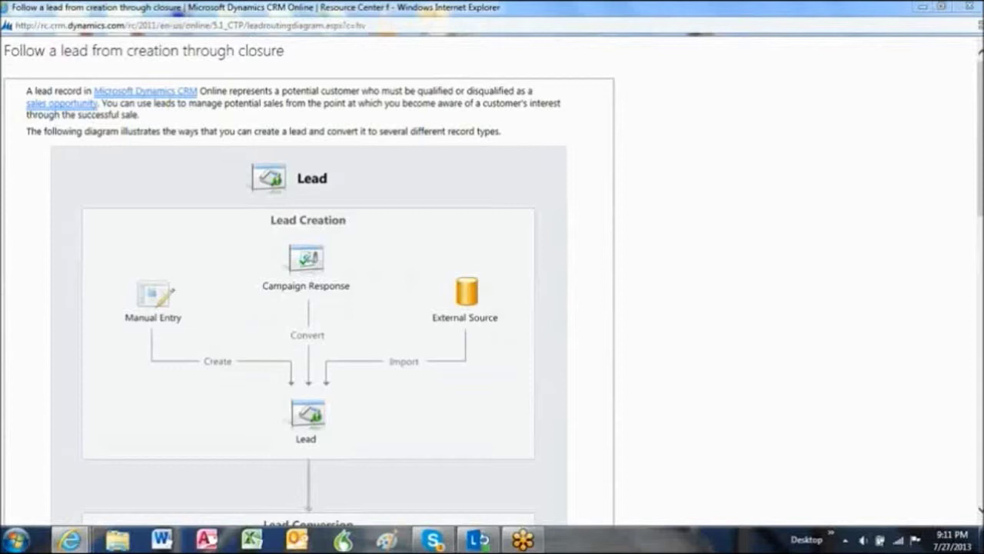
Scroll down the 'Follow a lead from creation through closure' Resource Center article.
{"action": "scroll", "coordinate": [493, 277], "scroll_direction": "down", "scroll_amount": 5}
Scroll further through the lead article toward the lead diagram.
{"action": "scroll", "coordinate": [492, 277], "scroll_direction": "down", "scroll_amount": 1}
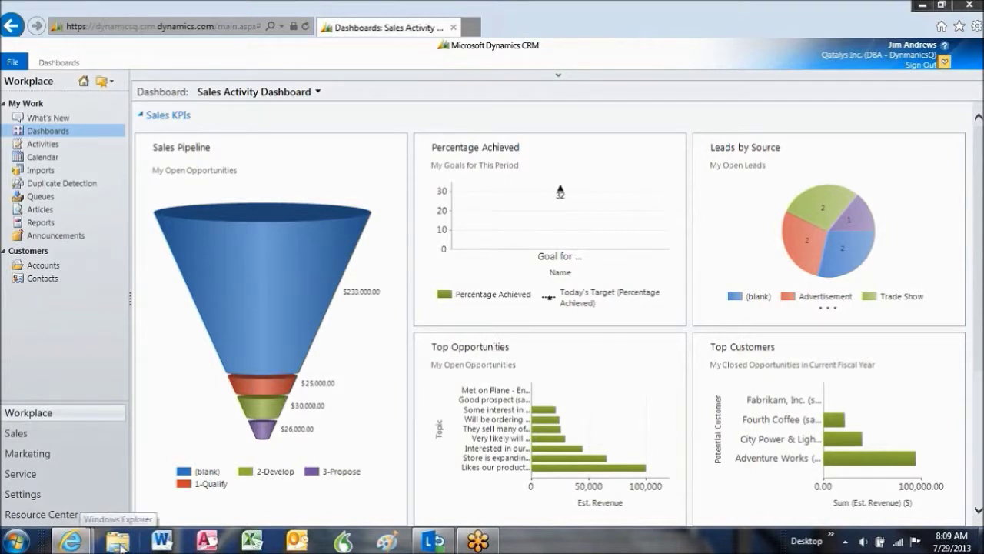
Open Trade Show Leads from the Downloads folder in Excel and widen column A.
{"action": "left_click", "coordinate": [120, 544]}
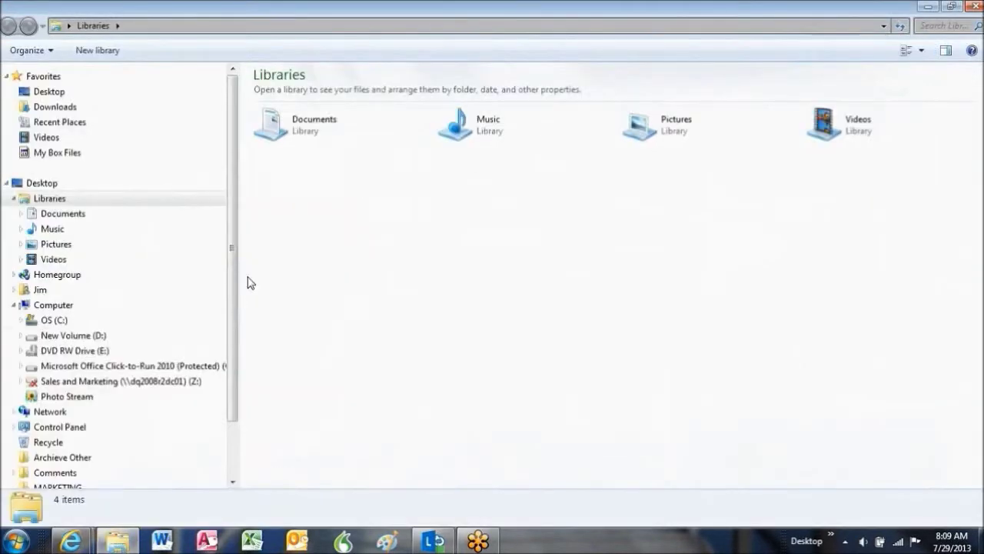
{"action": "left_click", "coordinate": [38, 112]}
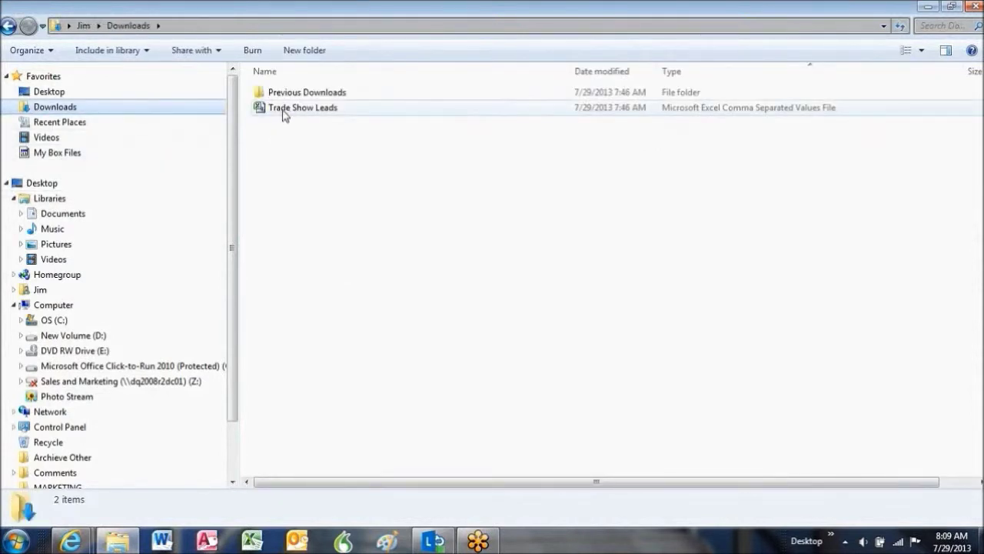
{"action": "double_click", "coordinate": [284, 114]}
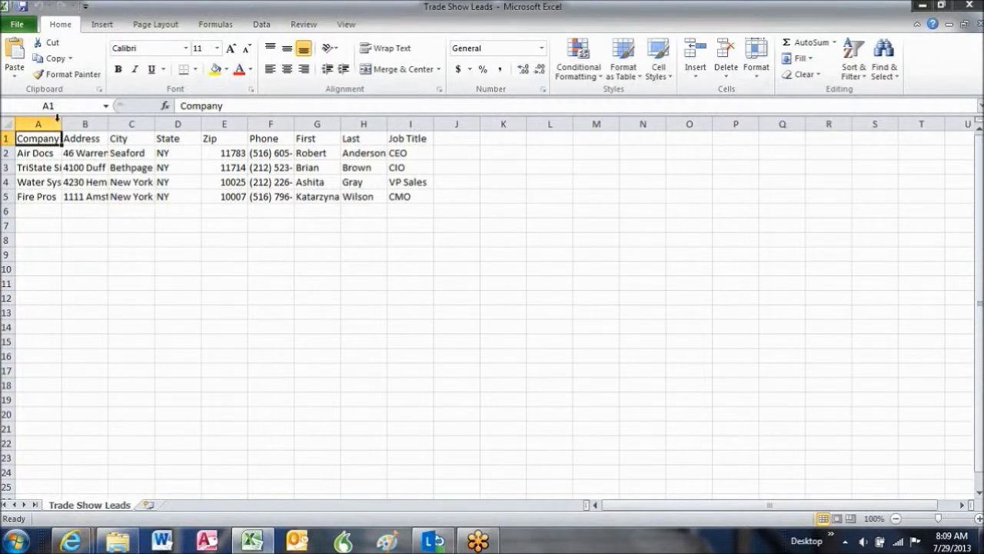
{"action": "left_click_drag", "start_coordinate": [60, 123], "coordinate": [294, 126]}
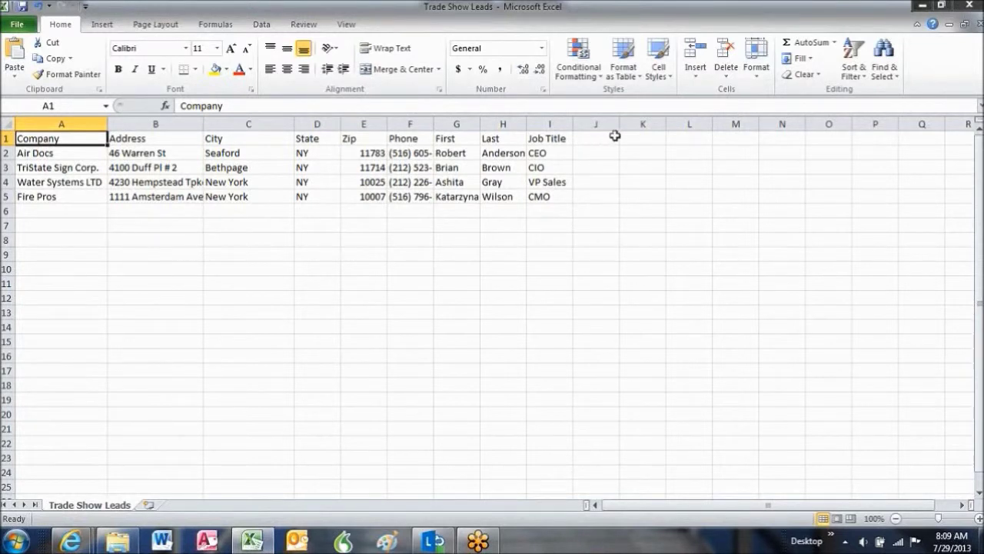
Widen the empty column J beside Job Title for a new field.
{"action": "left_click_drag", "start_coordinate": [618, 125], "coordinate": [726, 125]}
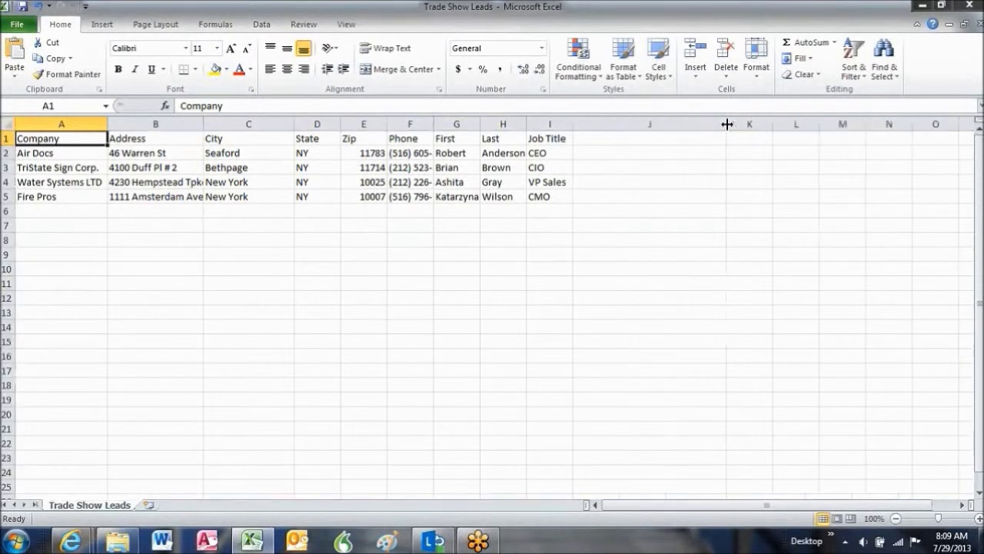
Add a Topic header in J1 and enter 'Trade Show Lead - Aircraft Interest' in J2.
{"action": "left_click", "coordinate": [616, 138]}
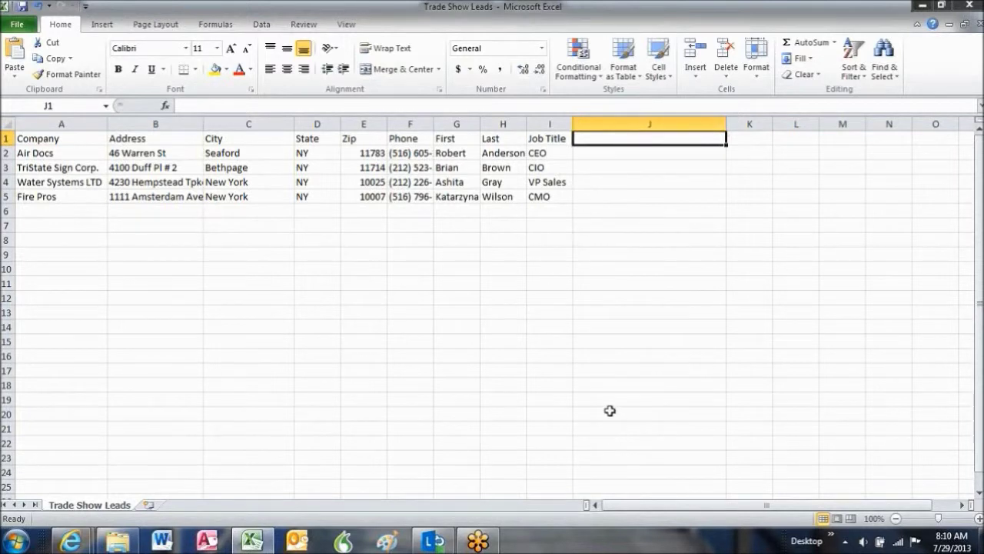
{"action": "type", "text": "Topic"}
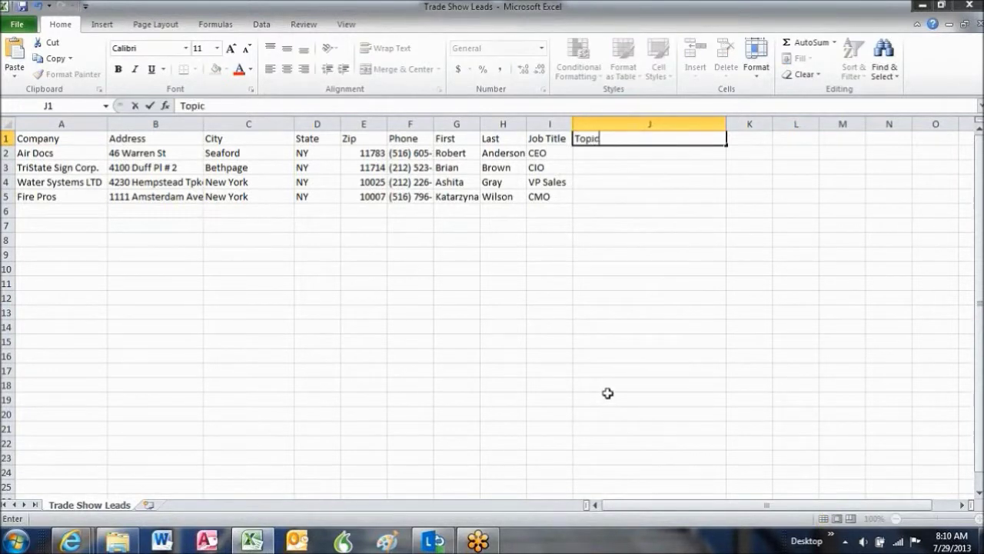
{"action": "left_click", "coordinate": [598, 157]}
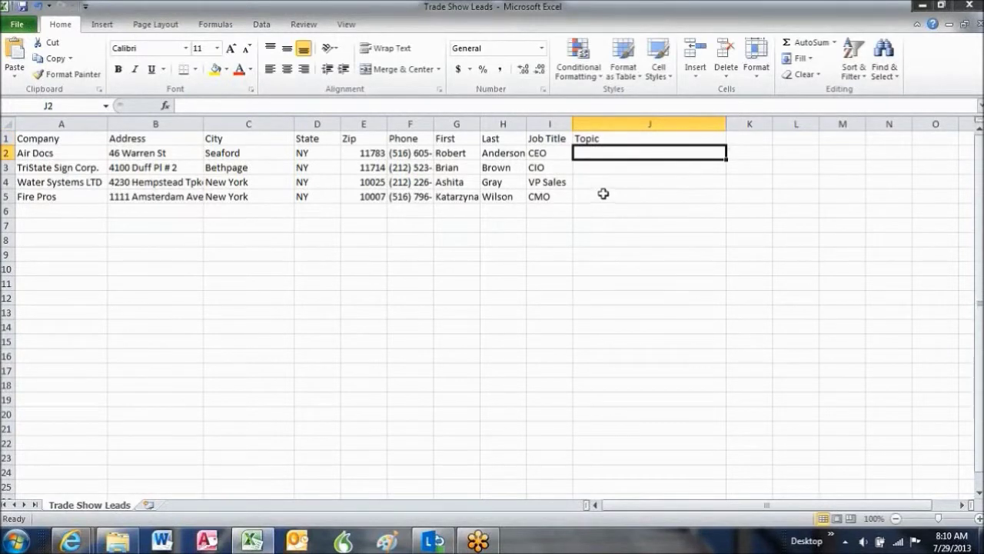
{"action": "type", "text": "Trade"}
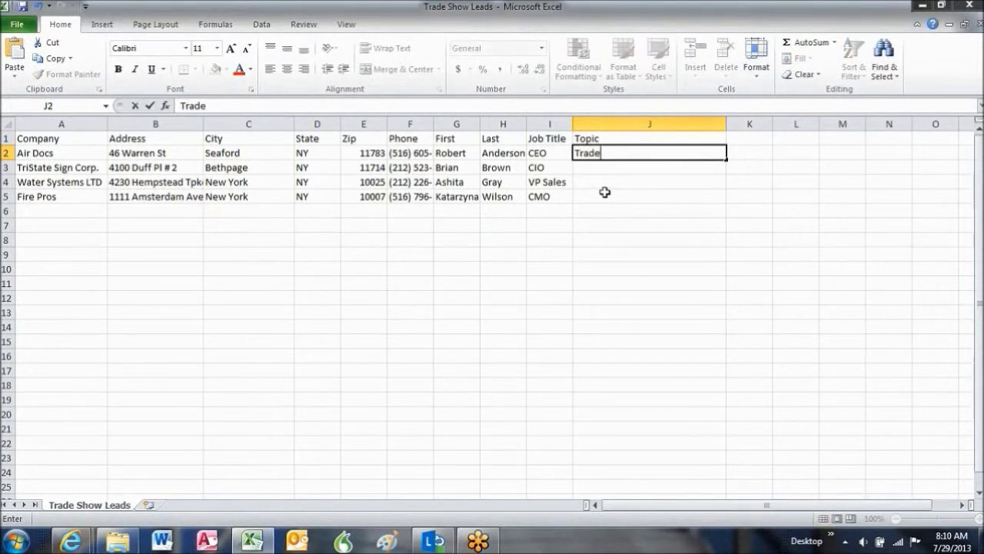
{"action": "type", "text": " Show"}
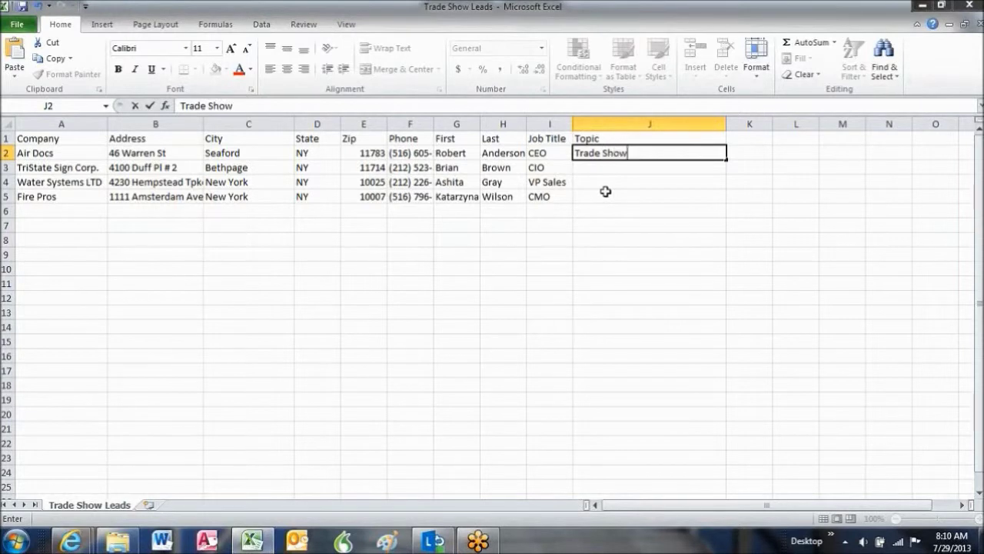
{"action": "type", "text": " Lead - A"}
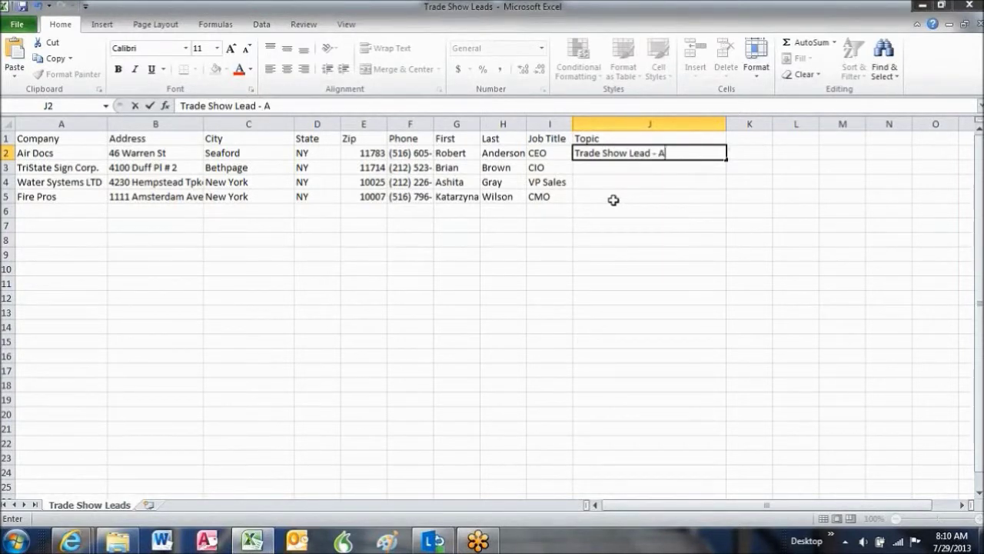
{"action": "type", "text": "ircraft Interest"}
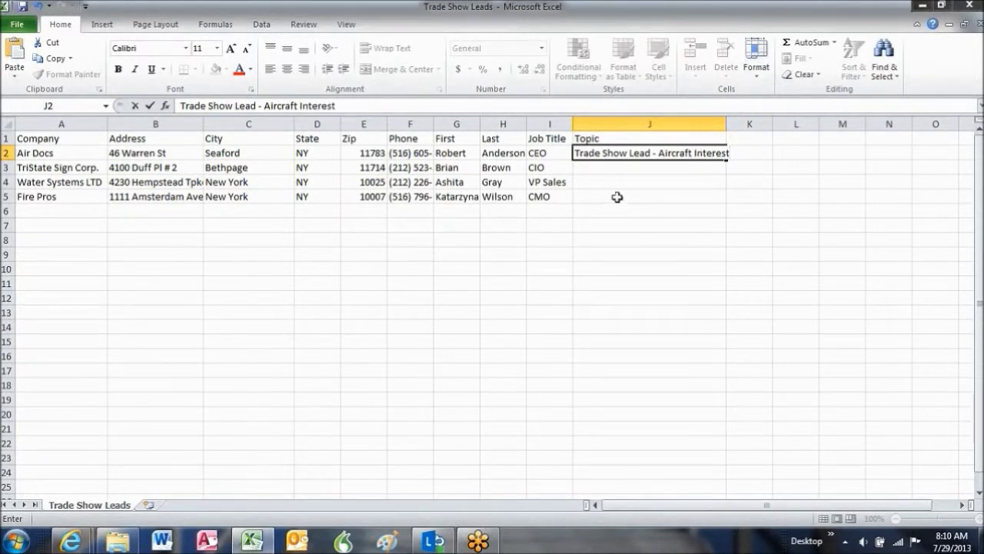
{"action": "left_click_drag", "start_coordinate": [725, 122], "coordinate": [729, 121]}
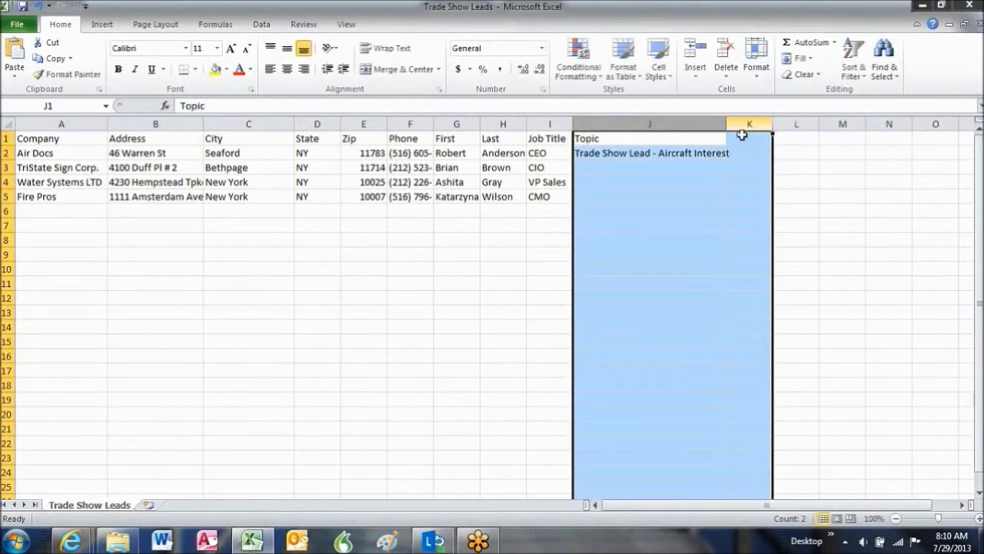
Fill the Aircraft Interest topic down J2:J5 so all four leads share it.
{"action": "left_click", "coordinate": [750, 211]}
{"action": "left_click_drag", "start_coordinate": [655, 153], "coordinate": [651, 191]}
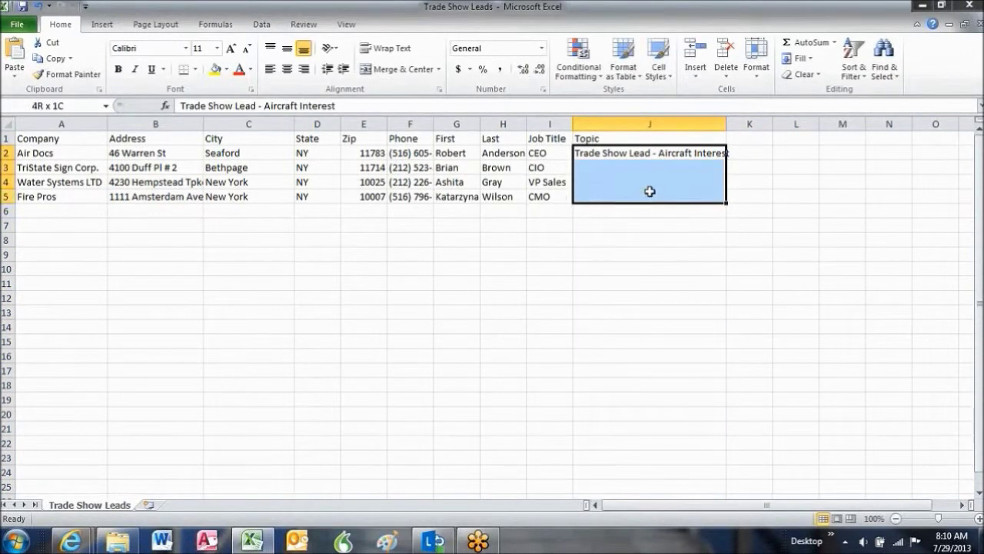
{"action": "left_click", "coordinate": [803, 59]}
{"action": "left_click", "coordinate": [815, 76]}
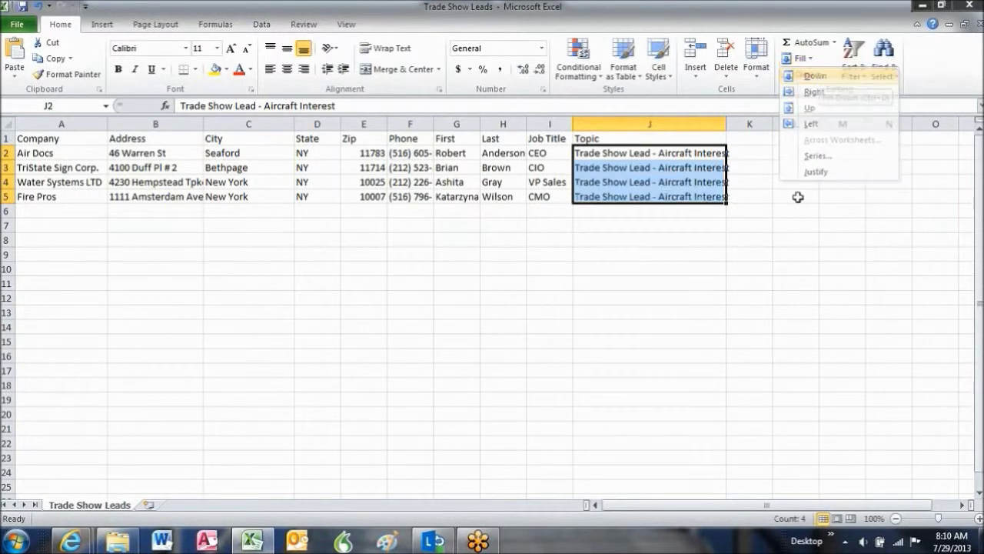
{"action": "left_click", "coordinate": [783, 218]}
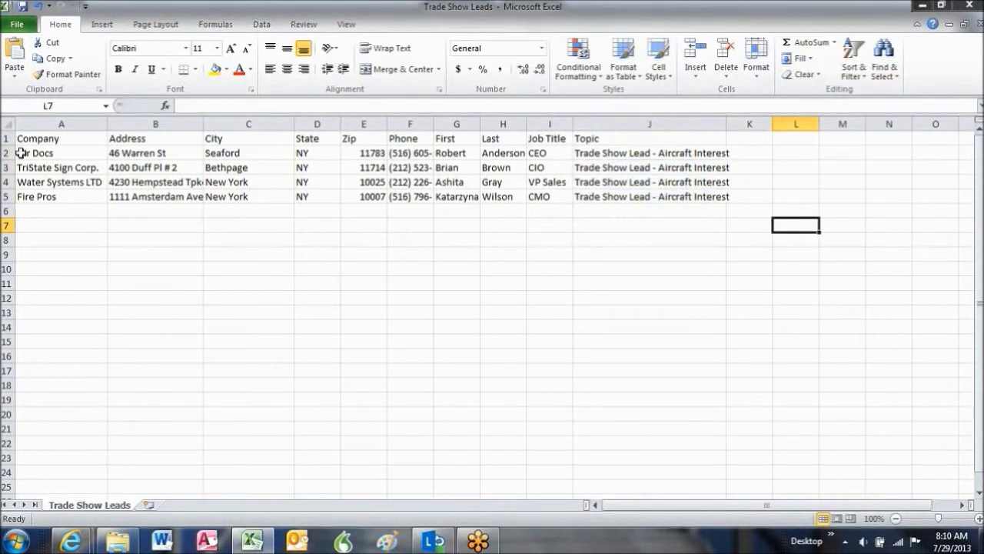
Save Trade Show Leads.csv in CSV format, close the workbook and minimize Excel.
{"action": "left_click", "coordinate": [23, 7]}
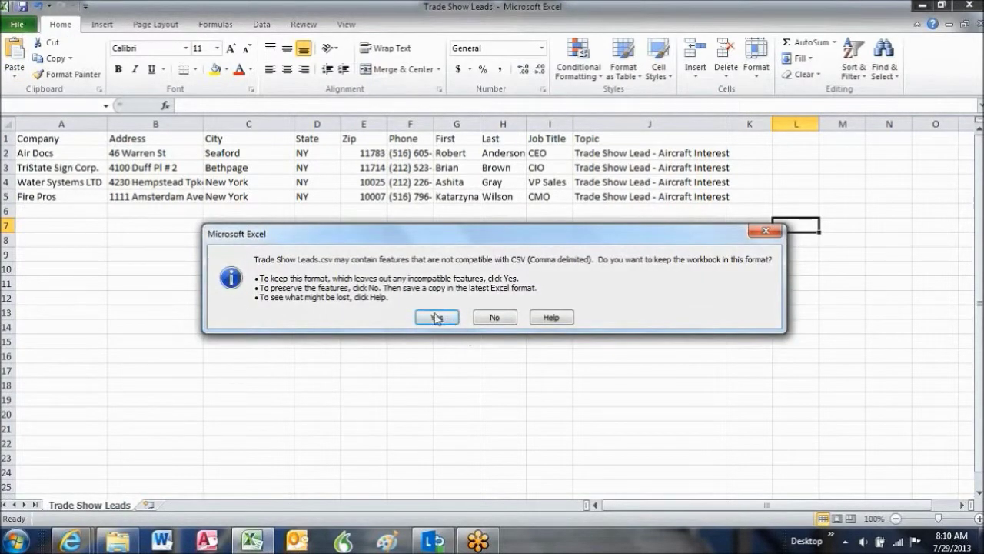
{"action": "left_click", "coordinate": [435, 318]}
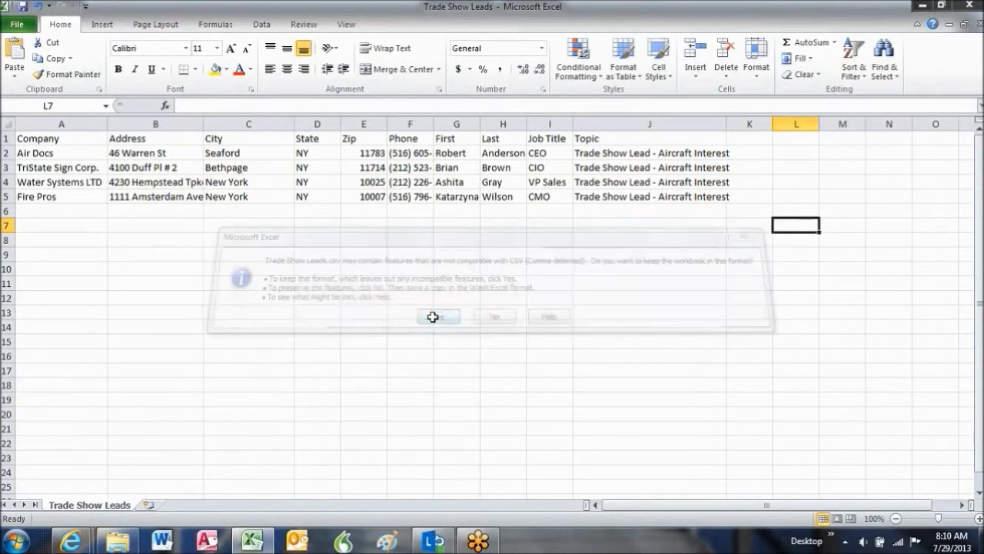
{"action": "left_click", "coordinate": [17, 24]}
{"action": "left_click", "coordinate": [37, 109]}
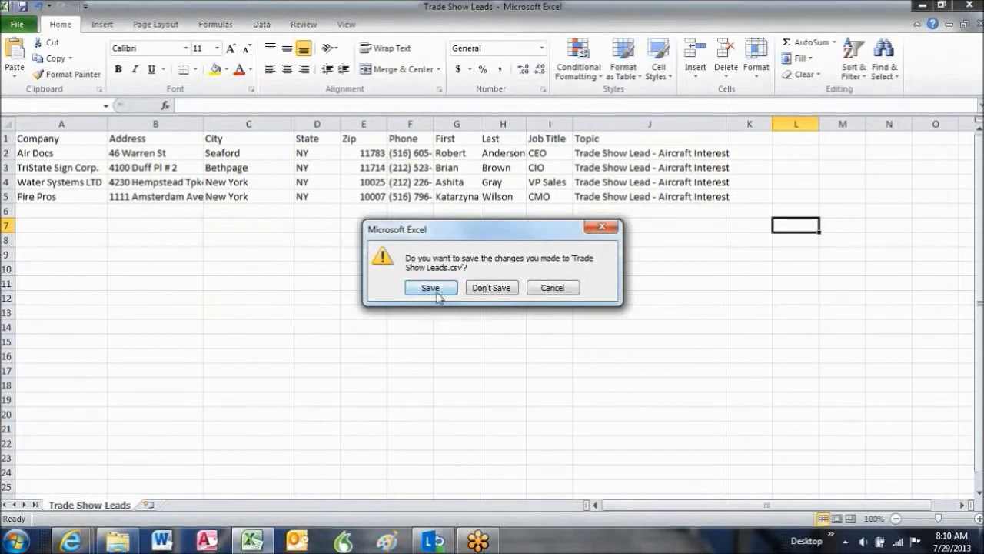
{"action": "left_click", "coordinate": [430, 288]}
{"action": "left_click", "coordinate": [435, 317]}
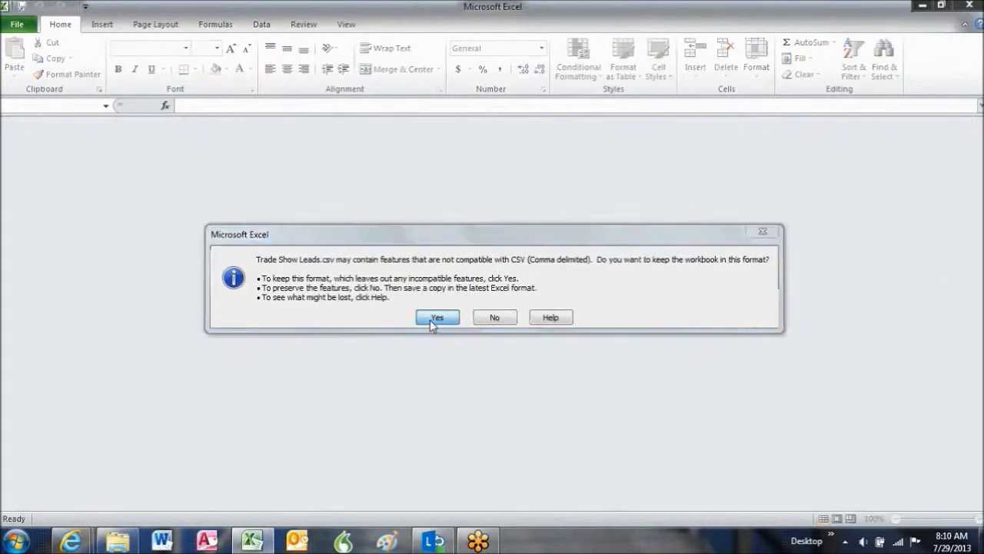
{"action": "left_click", "coordinate": [923, 6]}
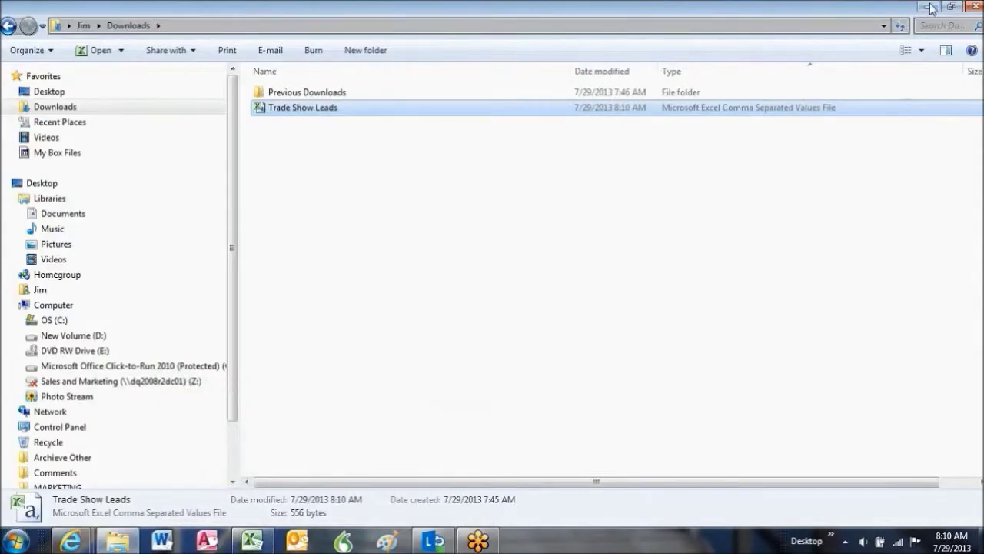
Close the Downloads window and open the Imports list in Dynamics CRM.
{"action": "left_click", "coordinate": [973, 6]}
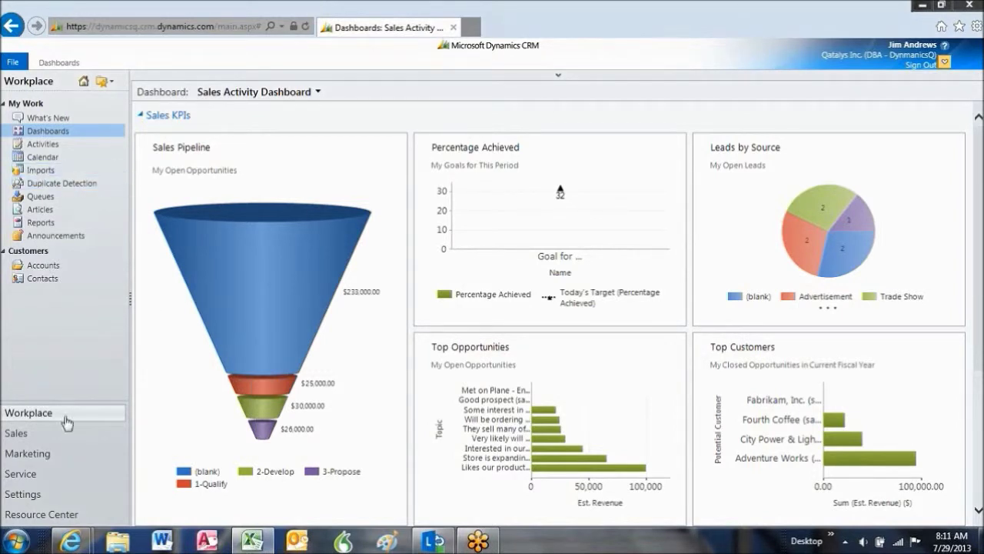
{"action": "left_click", "coordinate": [46, 173]}
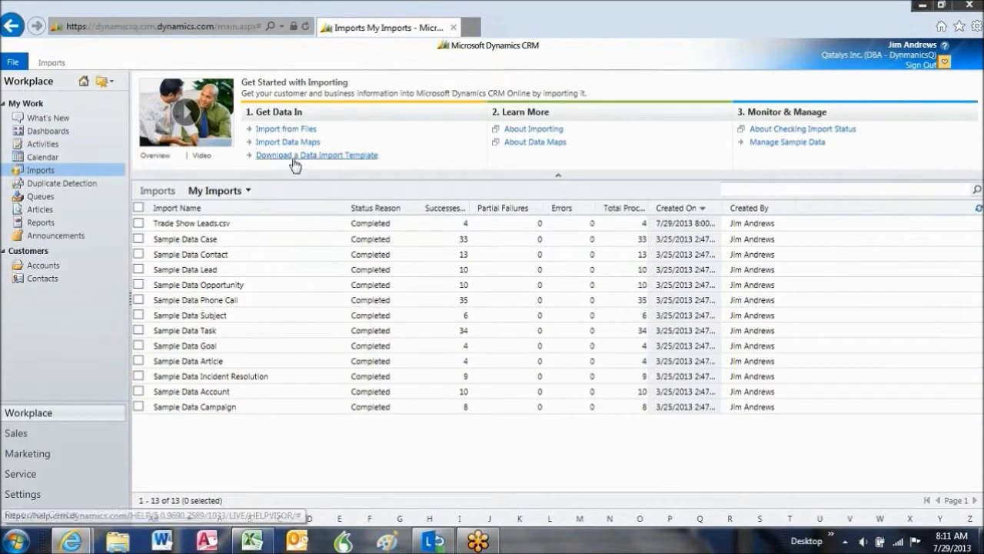
{"action": "mouse_move", "coordinate": [294, 163]}
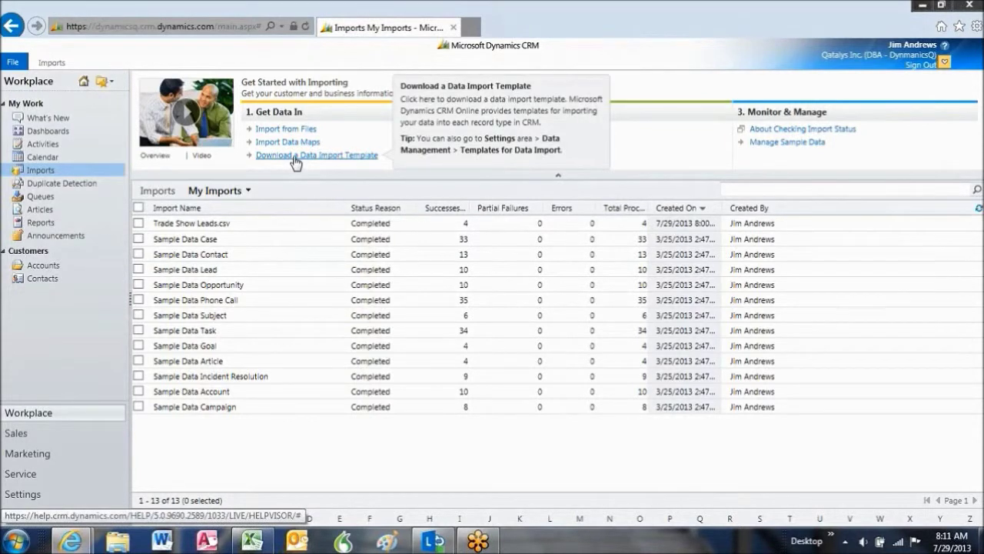
{"action": "left_click", "coordinate": [294, 156]}
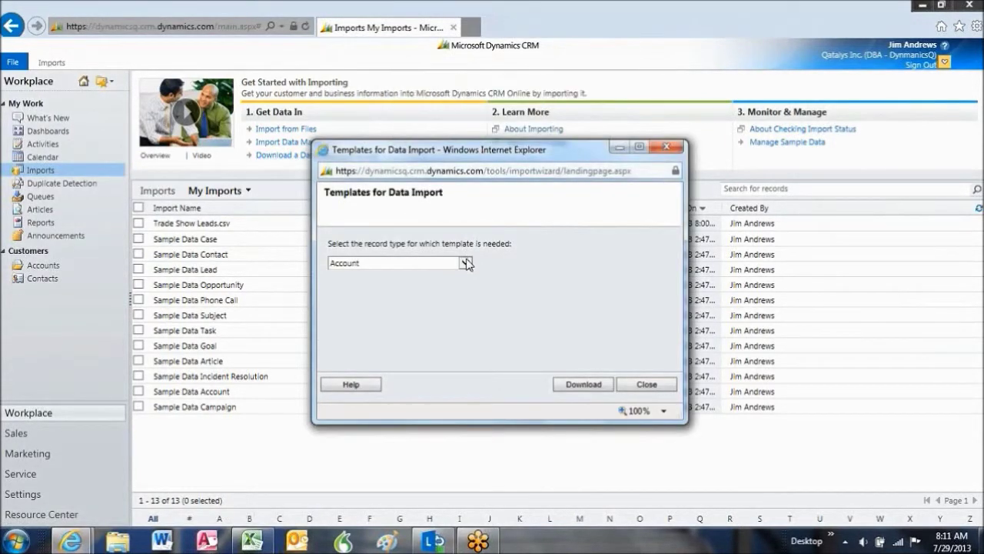
{"action": "left_click", "coordinate": [465, 263]}
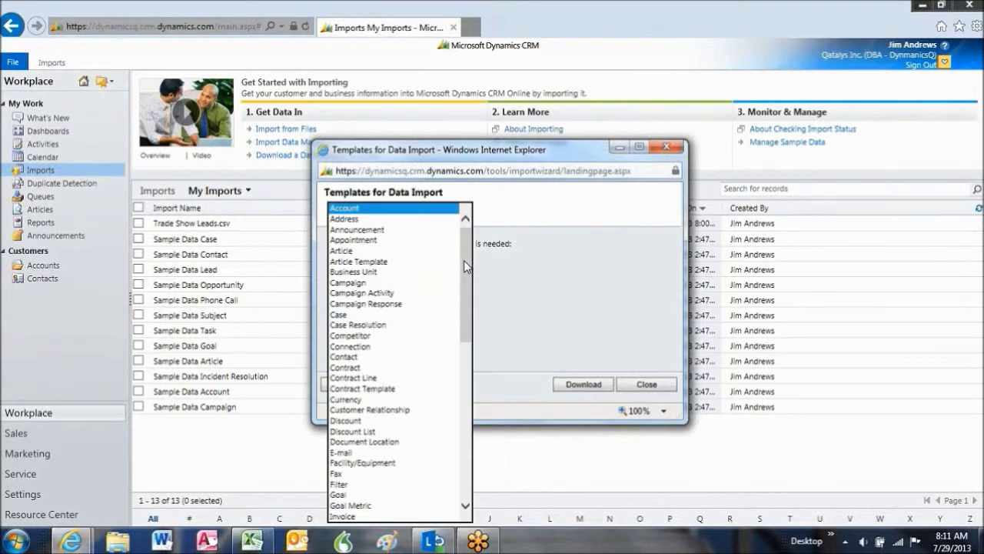
{"action": "mouse_move", "coordinate": [463, 260]}
{"action": "left_mouse_down"}
{"action": "mouse_move", "coordinate": [468, 419]}
{"action": "mouse_move", "coordinate": [465, 254]}
{"action": "left_mouse_up"}
{"action": "key", "text": "alt+F4"}
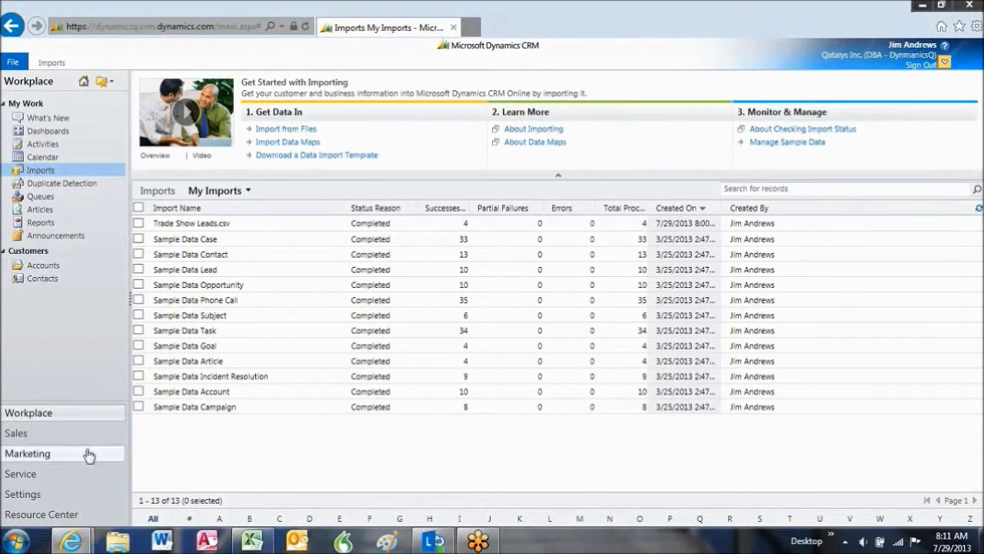
Start a lead import from Sales and choose Trade Show Leads.csv from Downloads.
{"action": "left_click", "coordinate": [40, 438]}
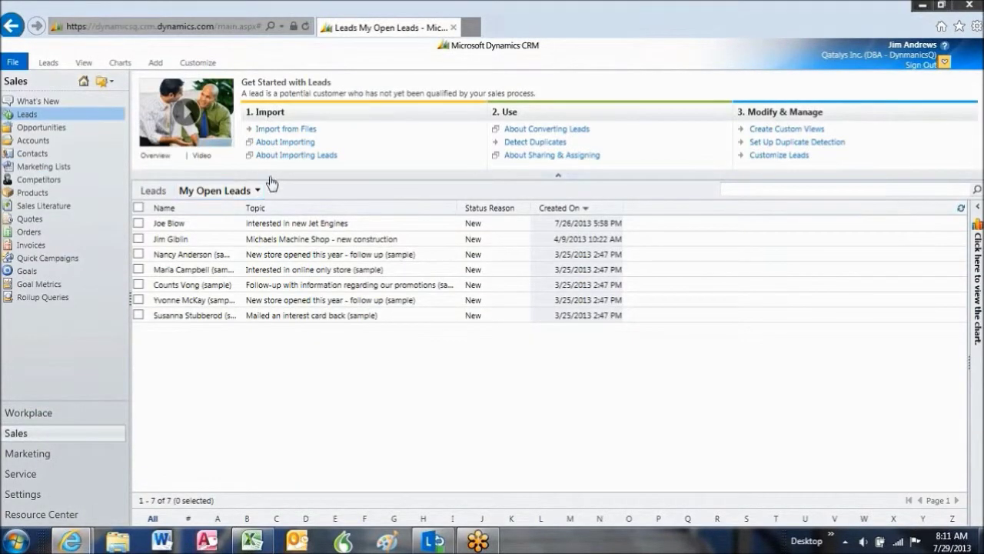
{"action": "left_click", "coordinate": [284, 131]}
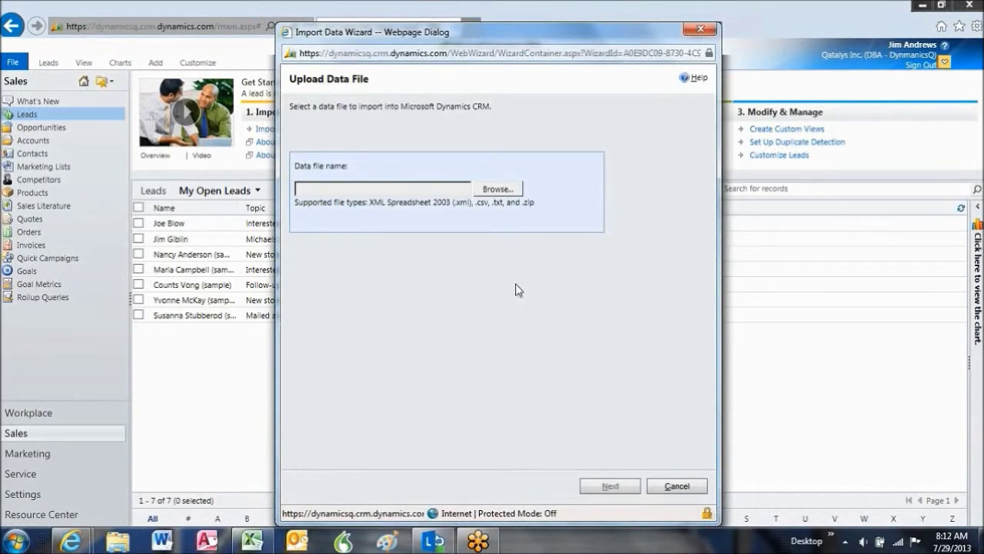
{"action": "left_click", "coordinate": [495, 190]}
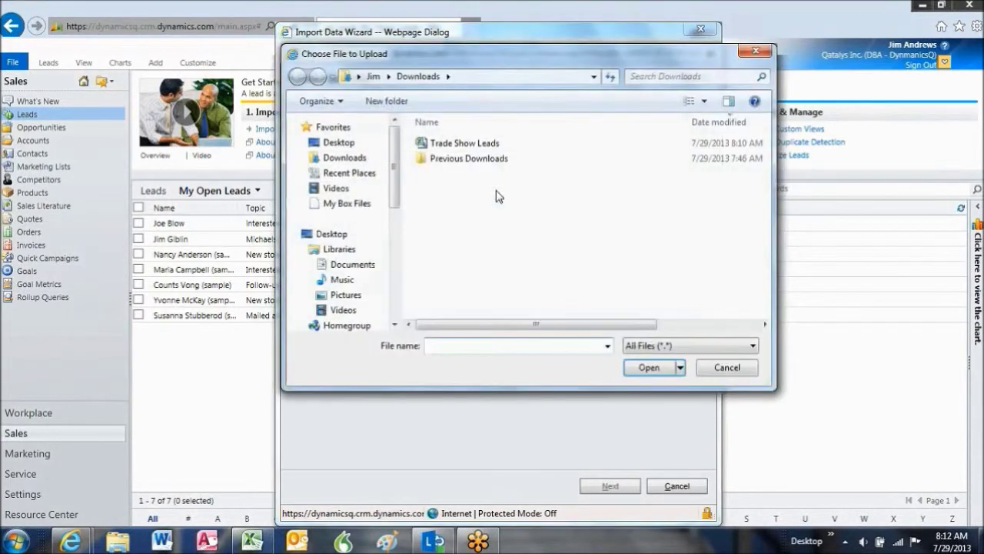
{"action": "left_click", "coordinate": [469, 144]}
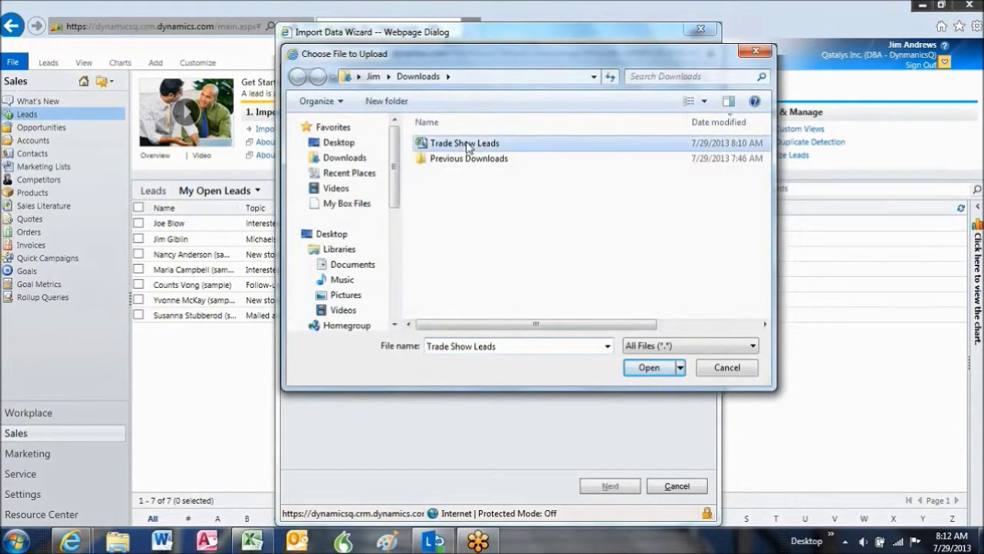
{"action": "left_click", "coordinate": [647, 369]}
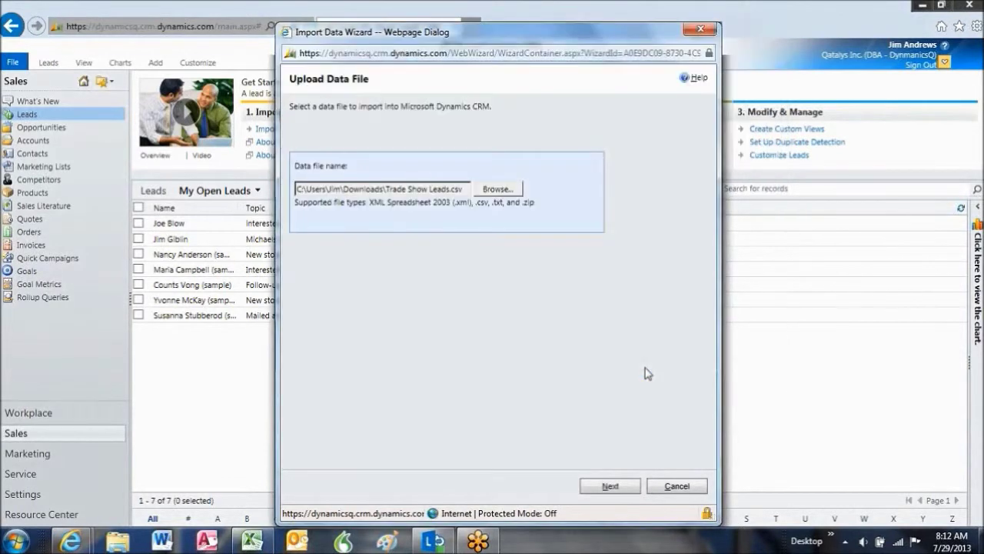
Upload Trade Show Leads.csv and continue past the file upload summary.
{"action": "left_click", "coordinate": [611, 486]}
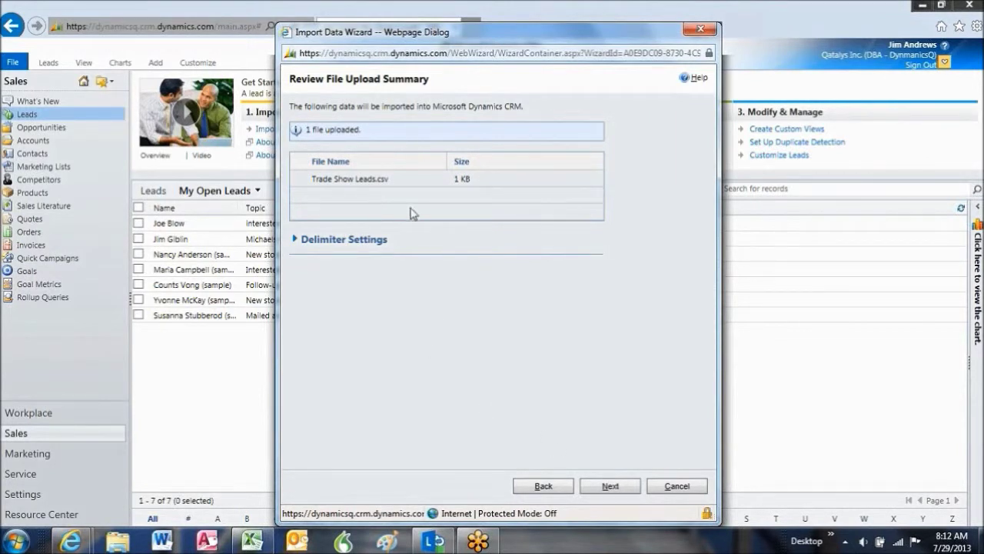
{"action": "left_click", "coordinate": [611, 487]}
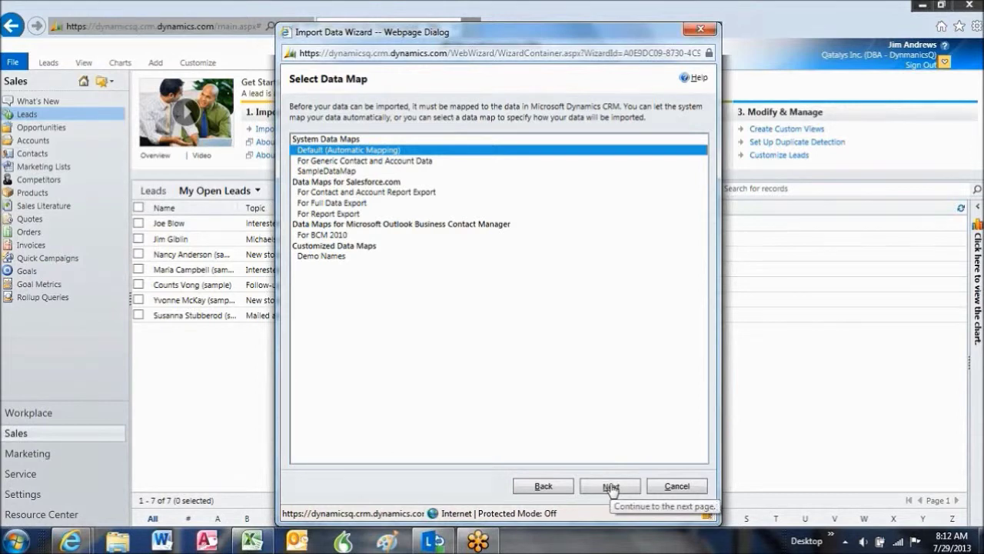
Keep Default (Automatic Mapping) and map the file to the Lead record type.
{"action": "left_click", "coordinate": [612, 487]}
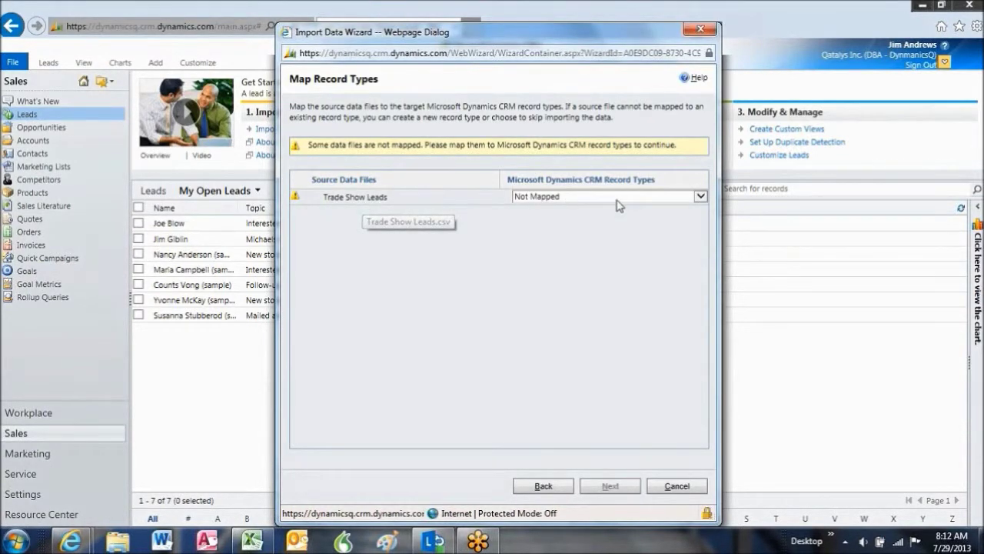
{"action": "left_click", "coordinate": [702, 197]}
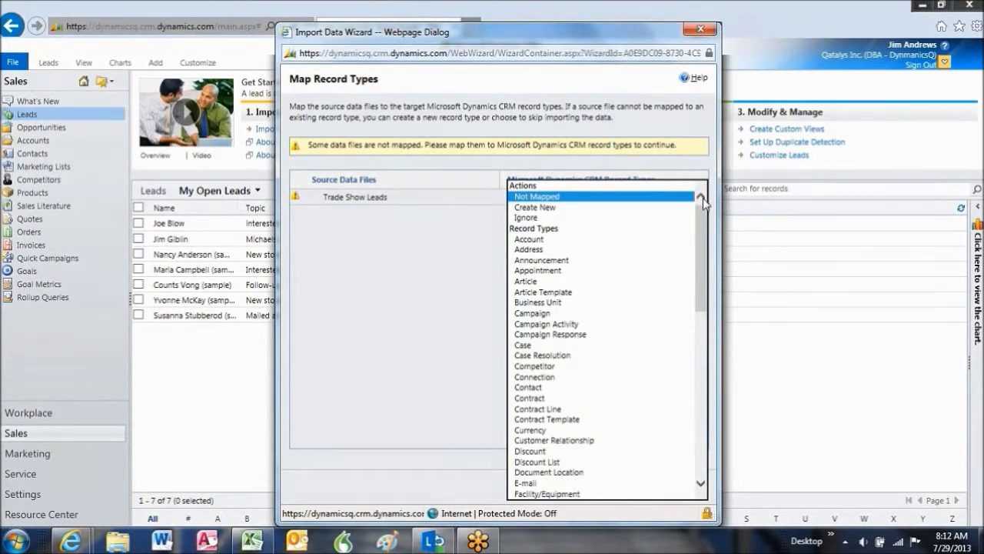
{"action": "left_click_drag", "start_coordinate": [702, 200], "coordinate": [692, 303]}
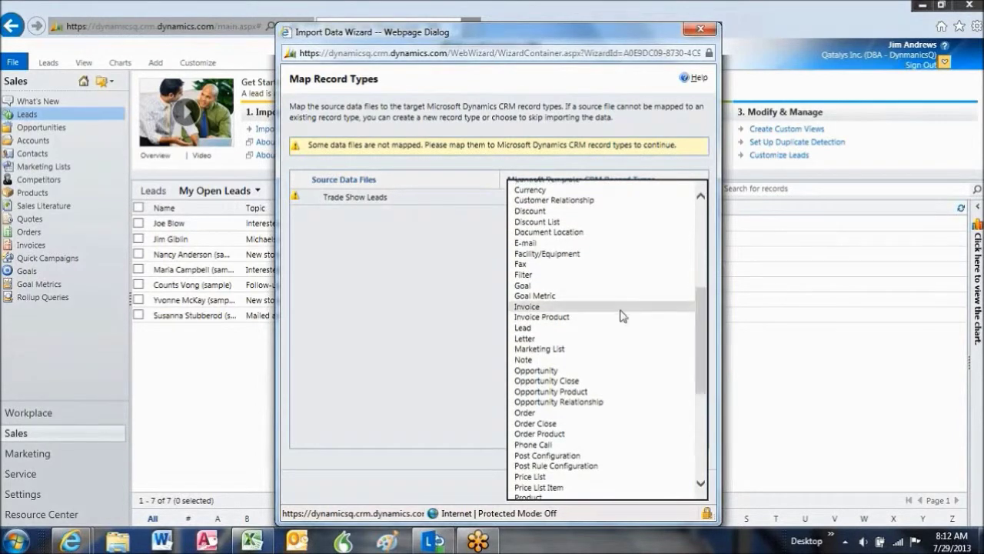
{"action": "left_click", "coordinate": [538, 333]}
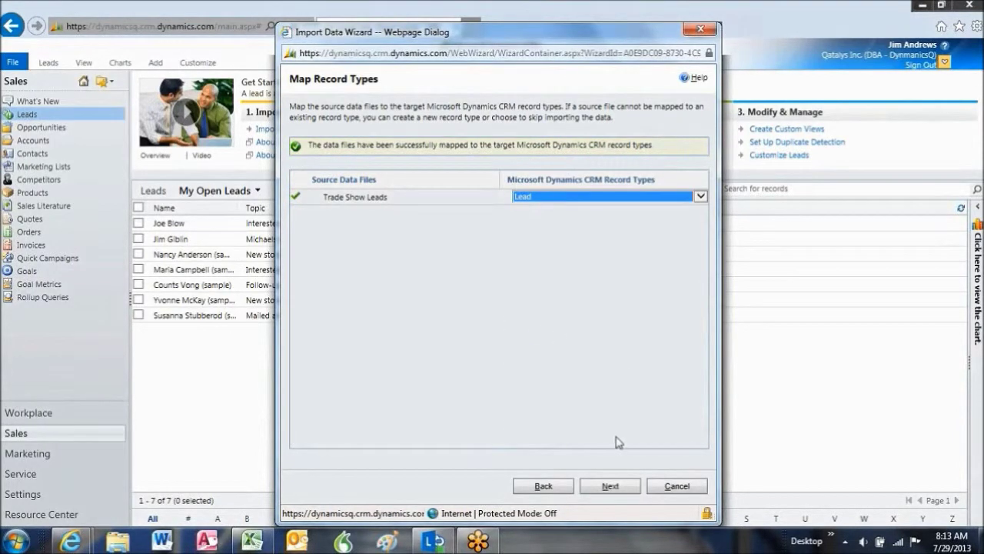
{"action": "left_click", "coordinate": [609, 488]}
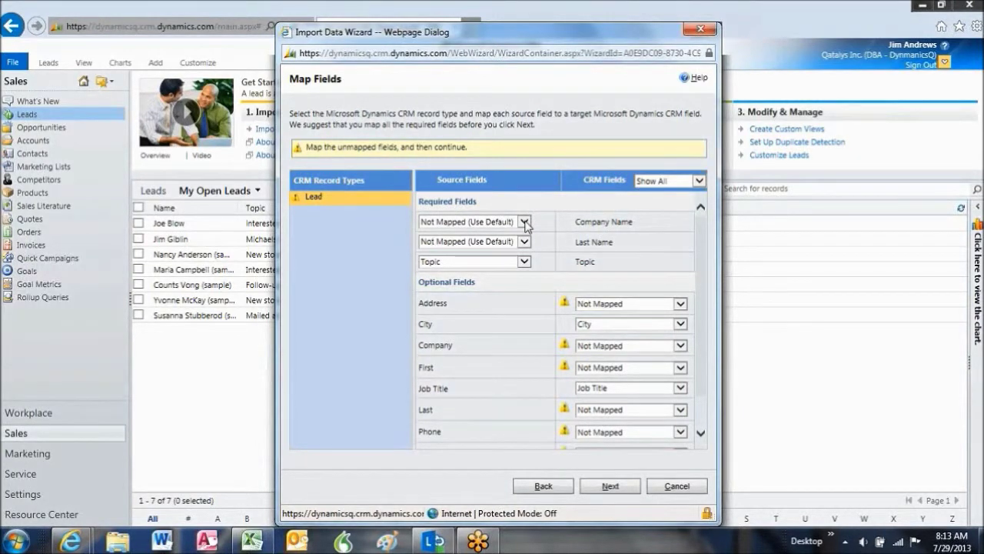
Map Company to Company Name, Last to Last Name, and Address to Street 1.
{"action": "left_click", "coordinate": [523, 221]}
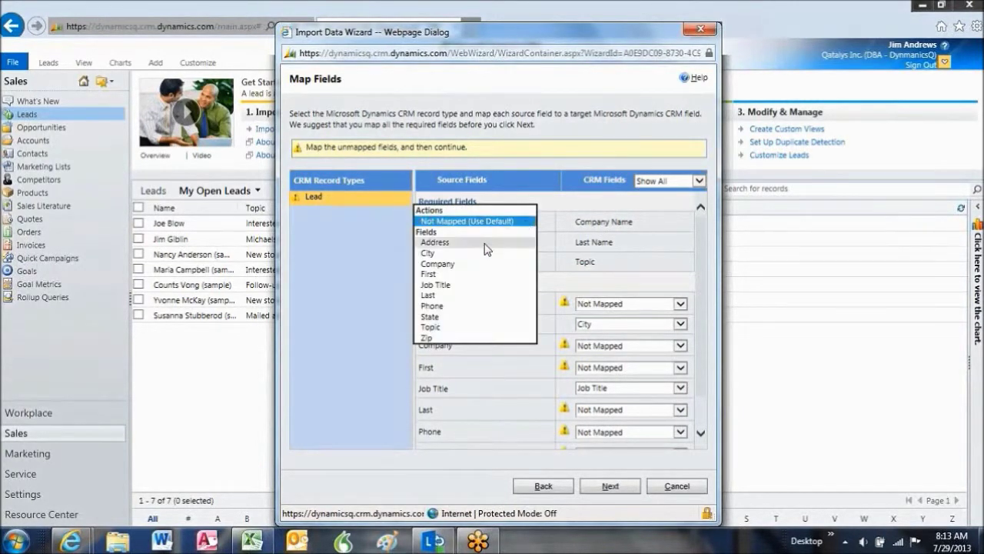
{"action": "left_click", "coordinate": [514, 263]}
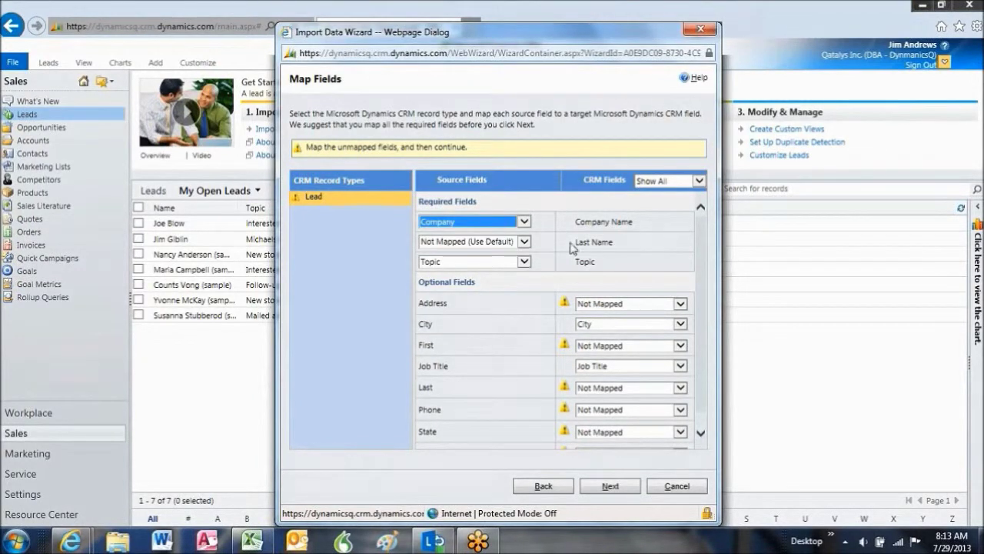
{"action": "left_click", "coordinate": [524, 242]}
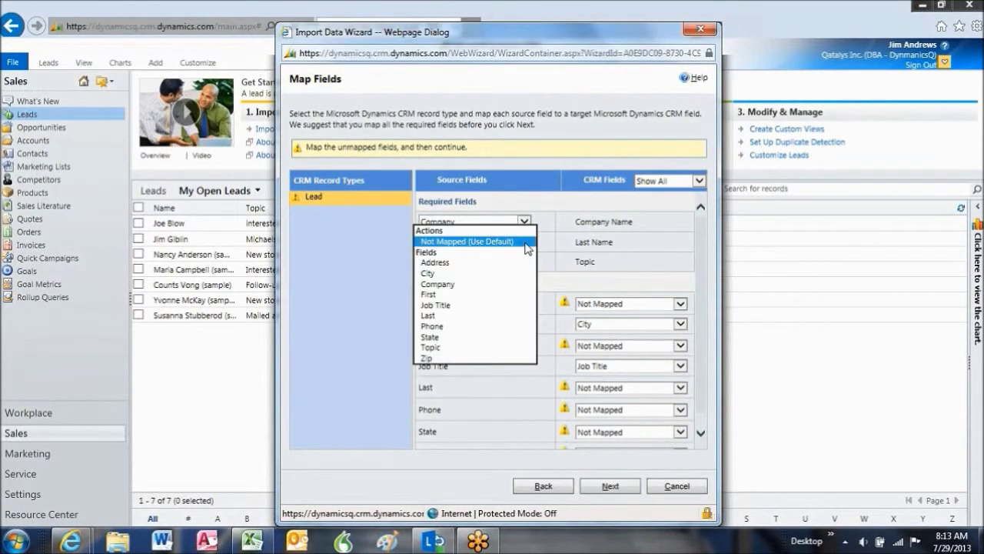
{"action": "left_click", "coordinate": [462, 315]}
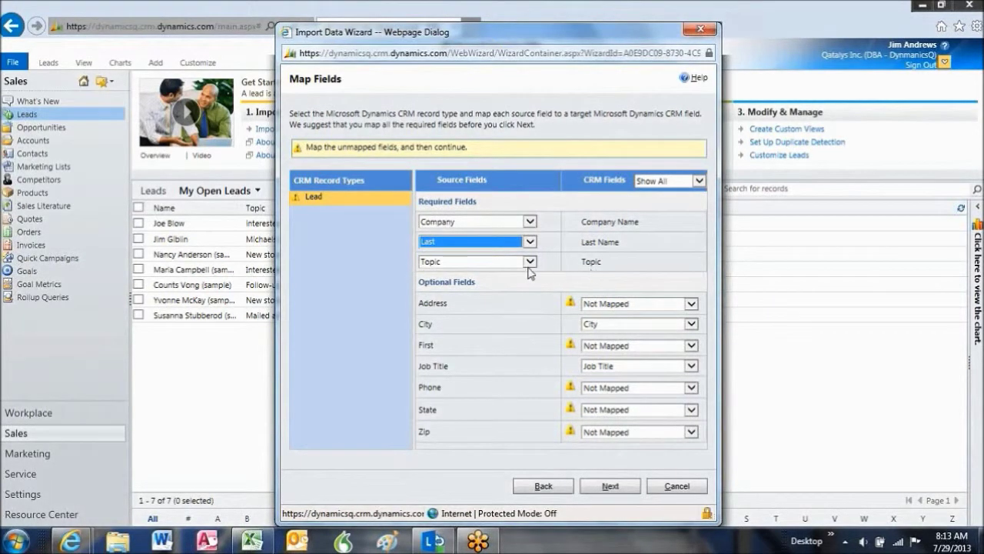
{"action": "left_click", "coordinate": [691, 305]}
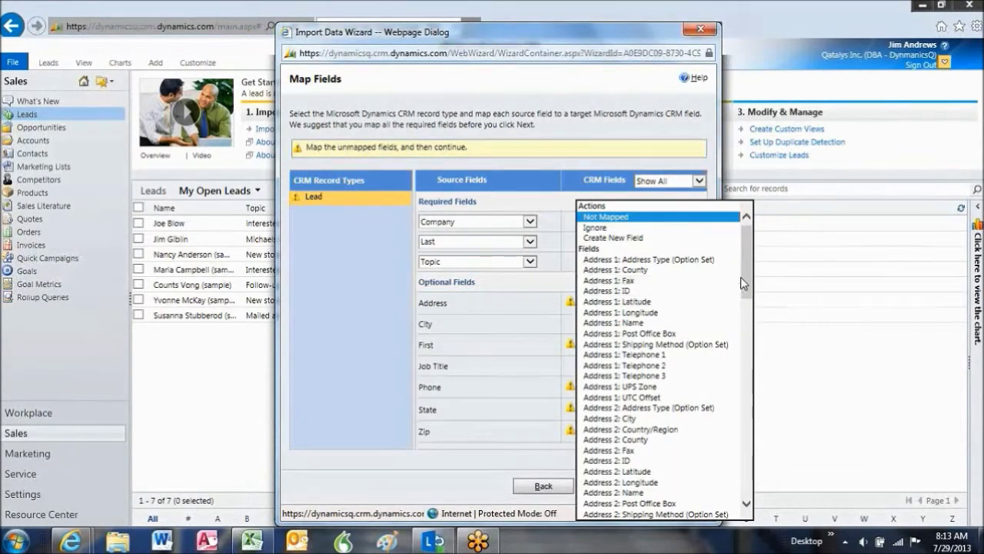
{"action": "left_click_drag", "start_coordinate": [741, 276], "coordinate": [739, 465]}
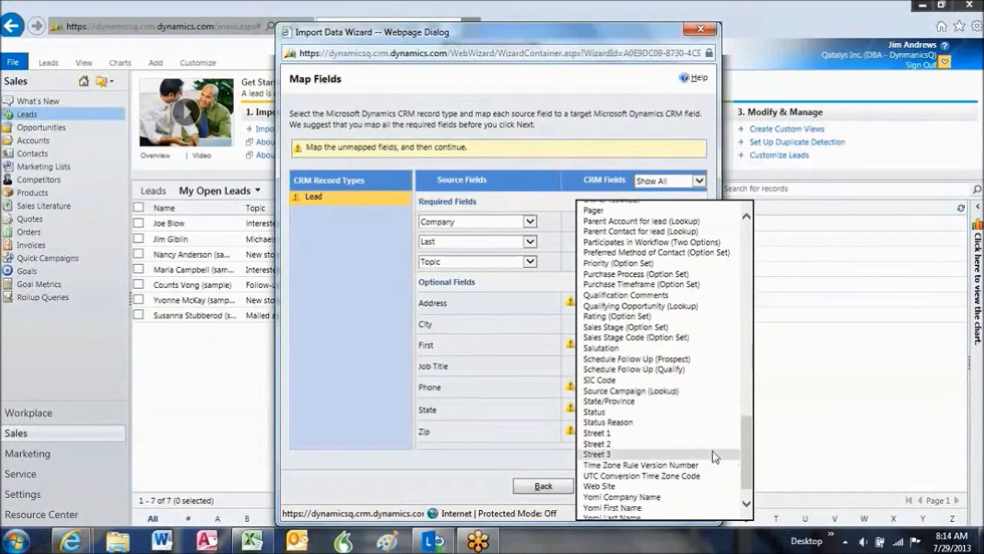
{"action": "left_click", "coordinate": [611, 434]}
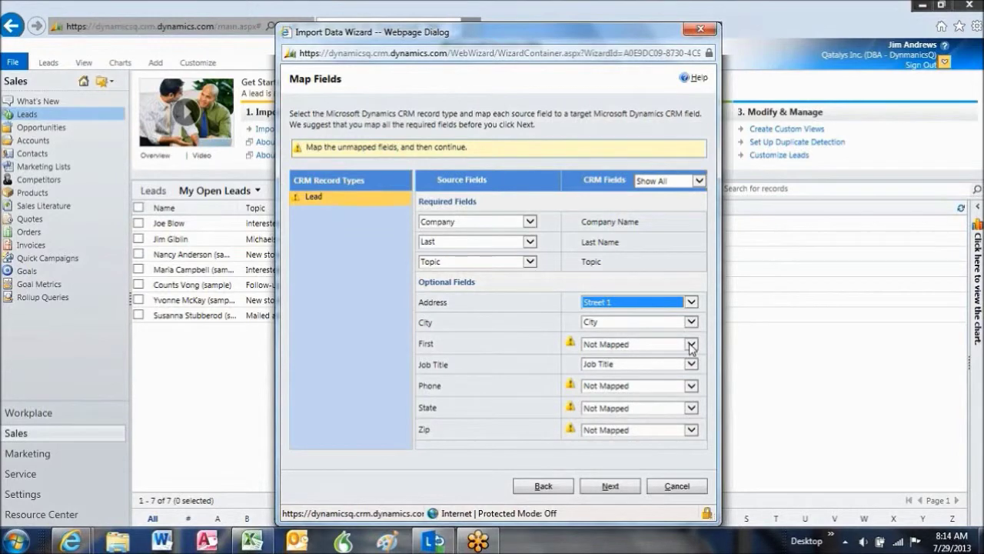
Map the First column to First Name and Phone to Business Phone.
{"action": "left_click", "coordinate": [691, 345]}
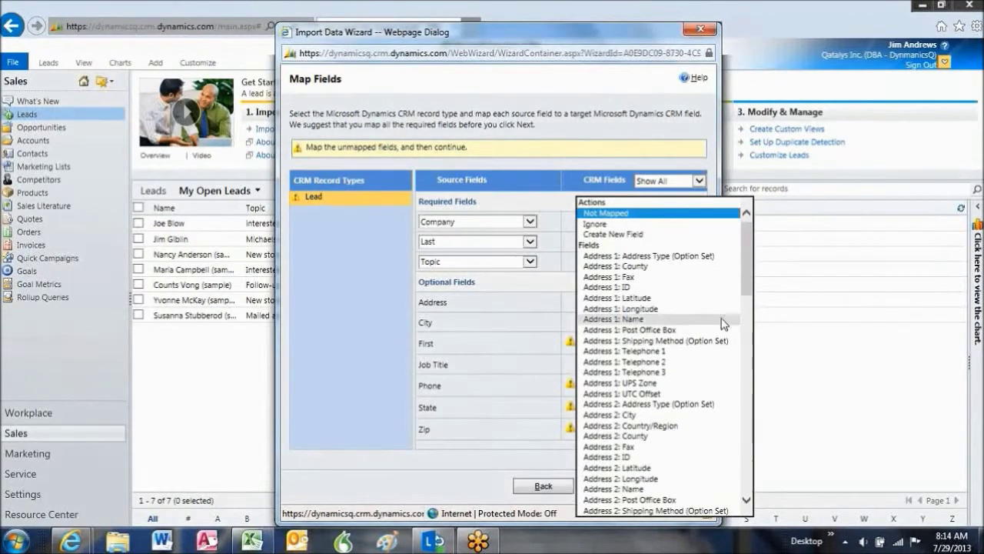
{"action": "left_click_drag", "start_coordinate": [749, 276], "coordinate": [748, 380]}
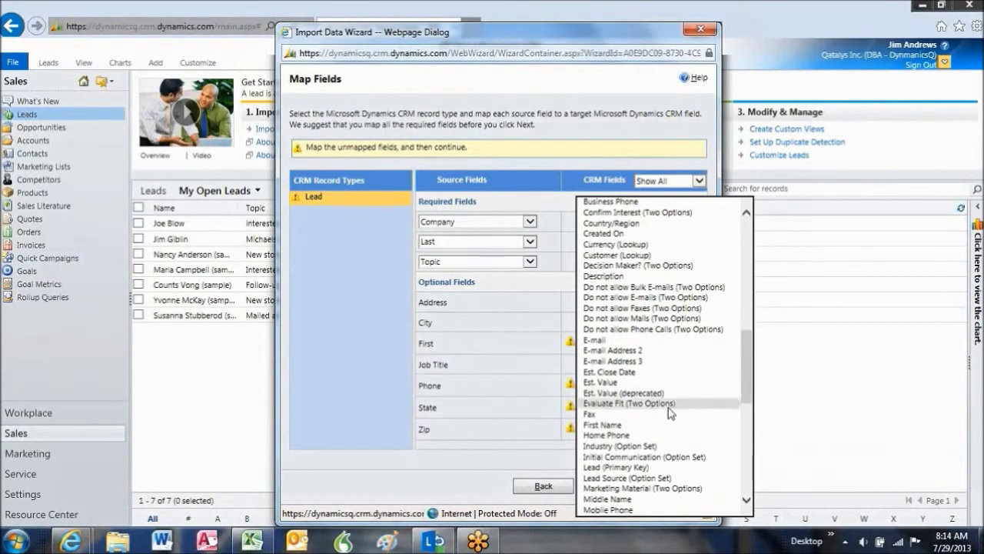
{"action": "left_click", "coordinate": [620, 426]}
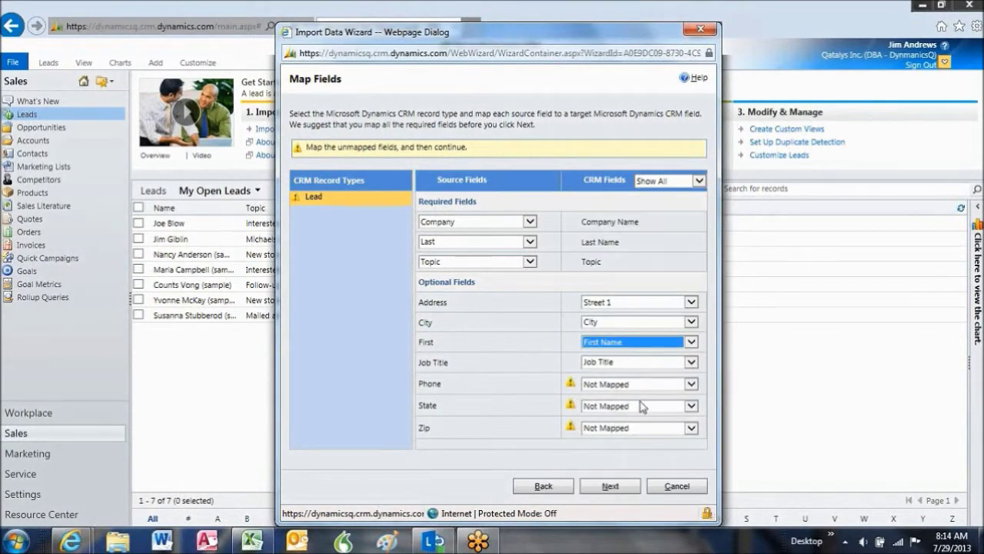
{"action": "left_click", "coordinate": [692, 384]}
{"action": "left_click_drag", "start_coordinate": [747, 297], "coordinate": [749, 359]}
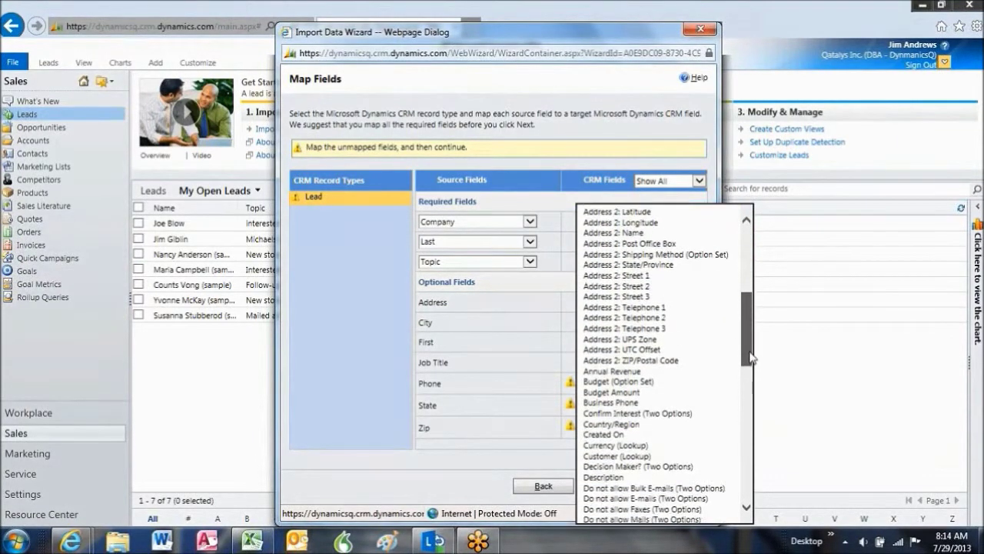
{"action": "left_click", "coordinate": [625, 403]}
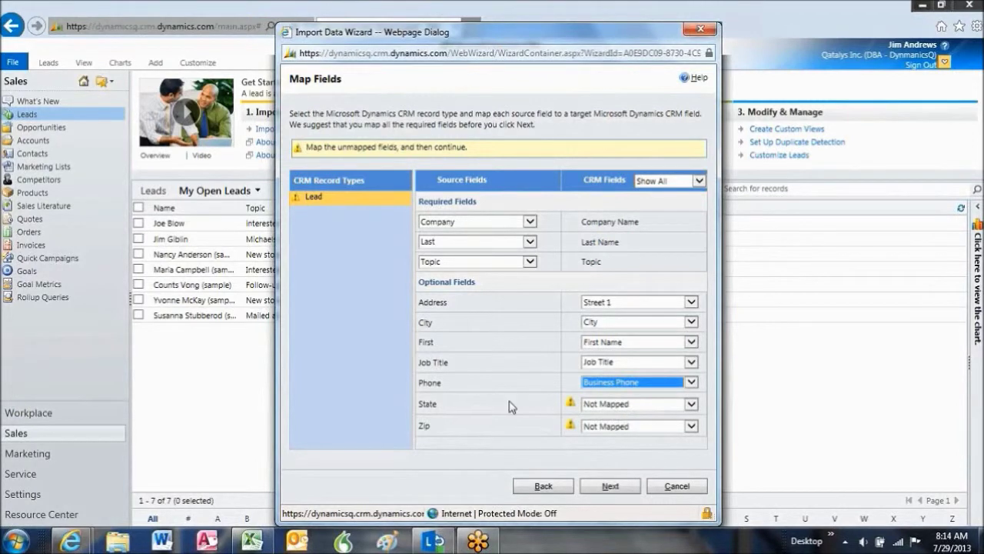
Map State to State/Province and Zip to ZIP/Postal Code, then continue to the mapping summary.
{"action": "left_click", "coordinate": [692, 406]}
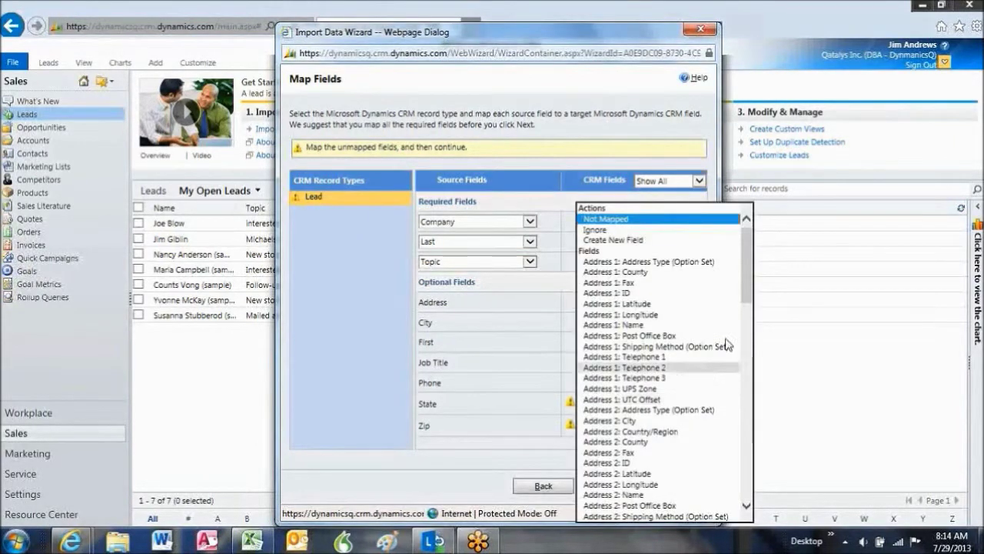
{"action": "left_click_drag", "start_coordinate": [746, 293], "coordinate": [751, 482]}
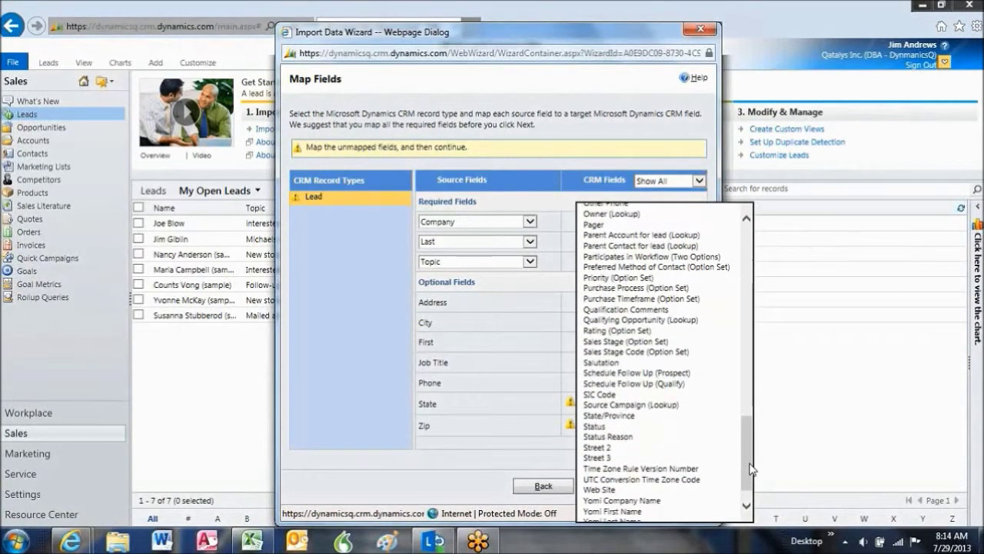
{"action": "left_click", "coordinate": [625, 417]}
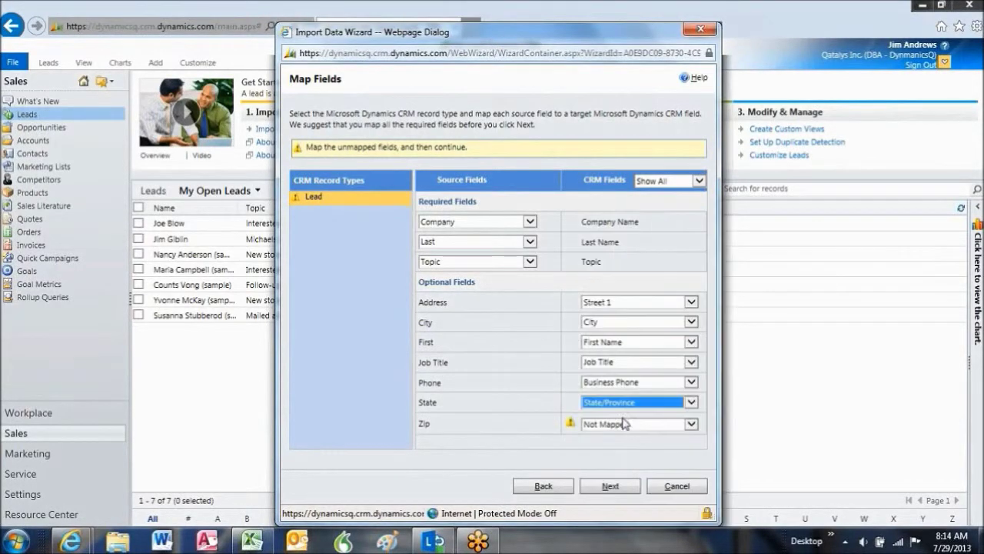
{"action": "left_click", "coordinate": [691, 424]}
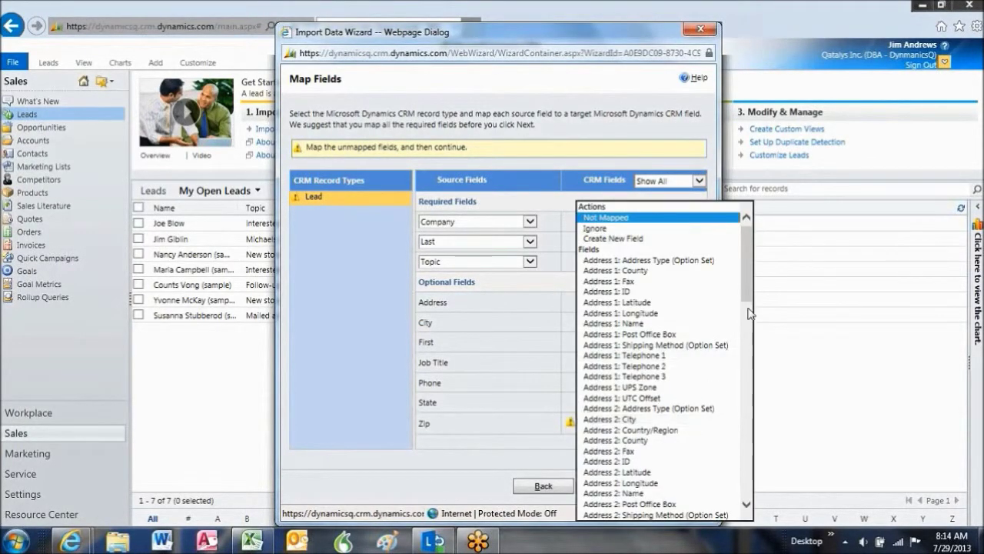
{"action": "left_click_drag", "start_coordinate": [748, 279], "coordinate": [741, 489]}
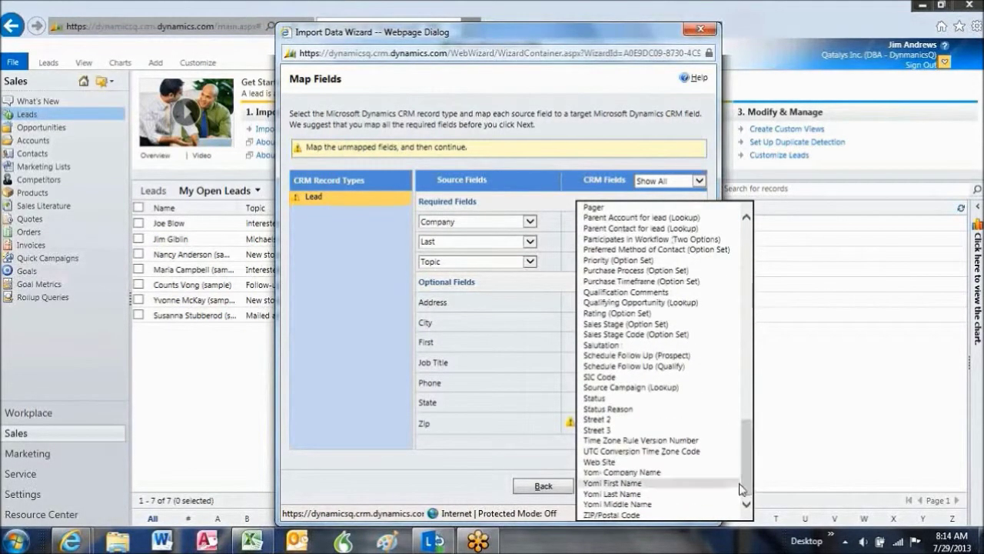
{"action": "left_click", "coordinate": [627, 515]}
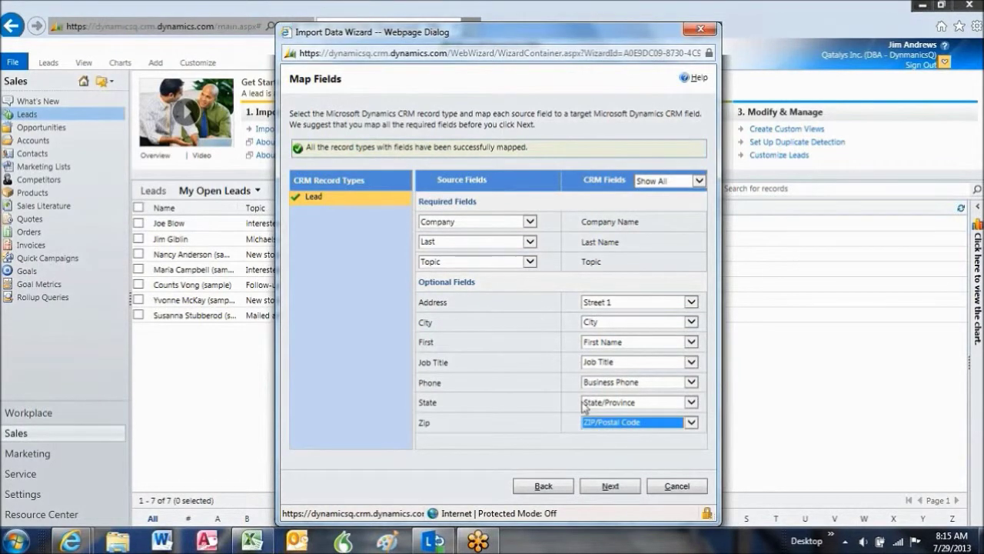
{"action": "left_click", "coordinate": [610, 489]}
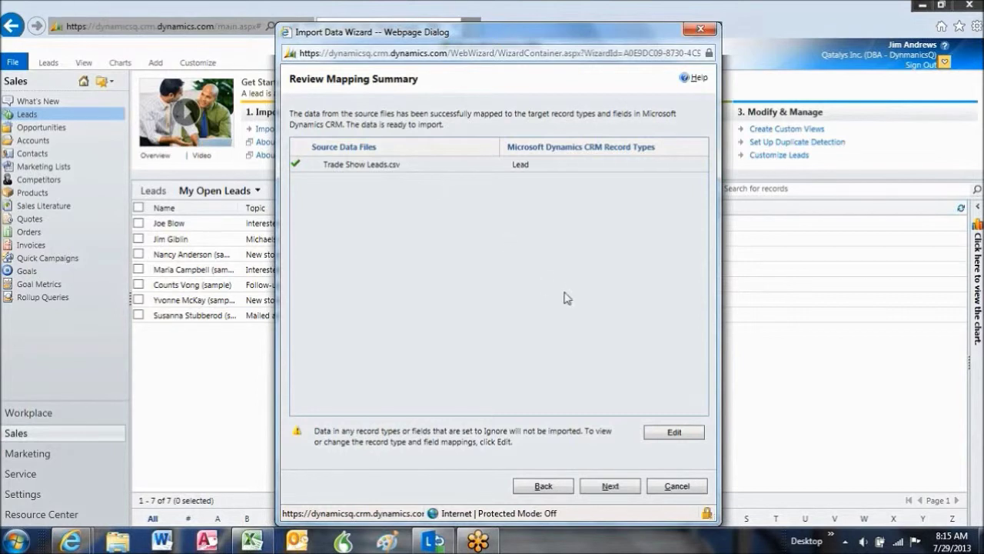
Move past the mapping summary, submit Trade Show Leads.csv for import, and finish the wizard.
{"action": "left_click", "coordinate": [612, 486]}
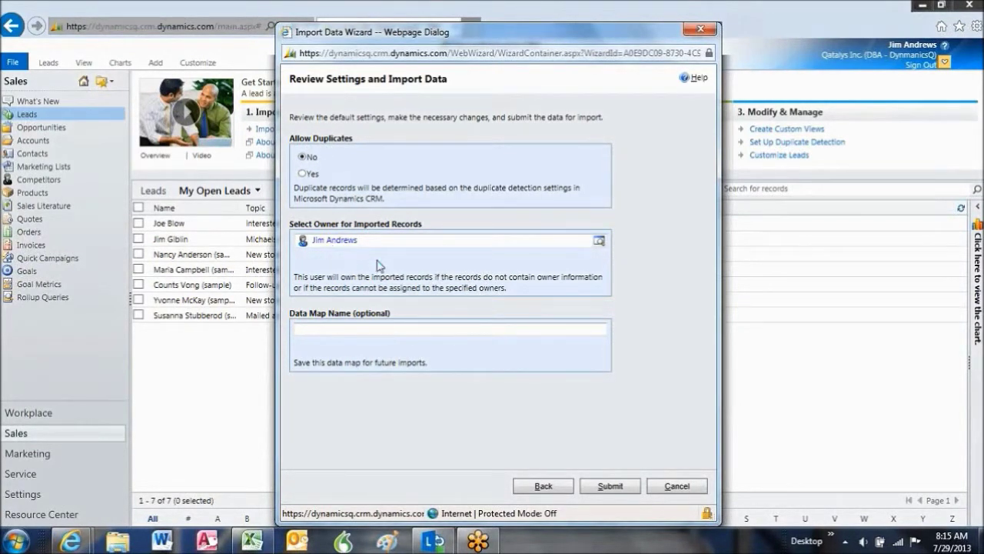
{"action": "left_click", "coordinate": [609, 487]}
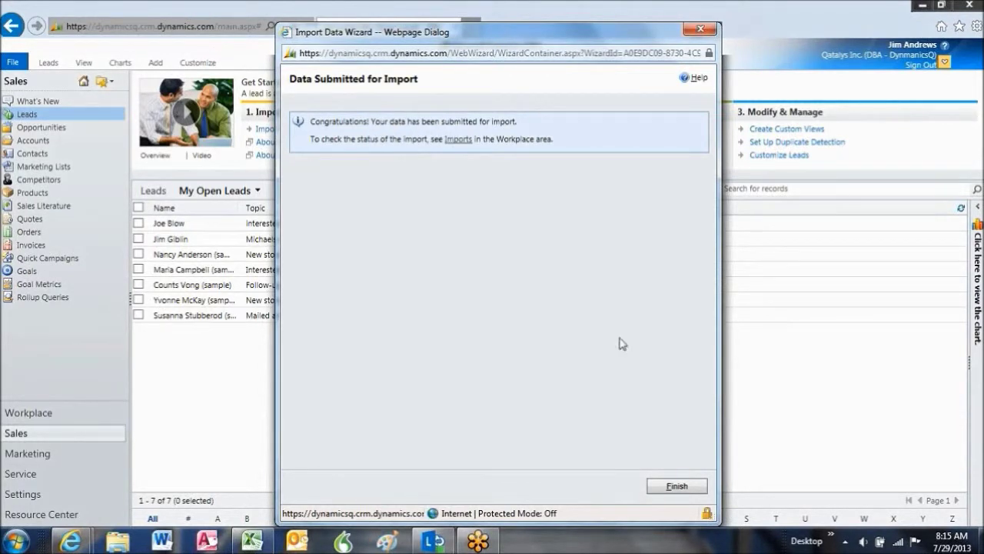
{"action": "left_click", "coordinate": [678, 489]}
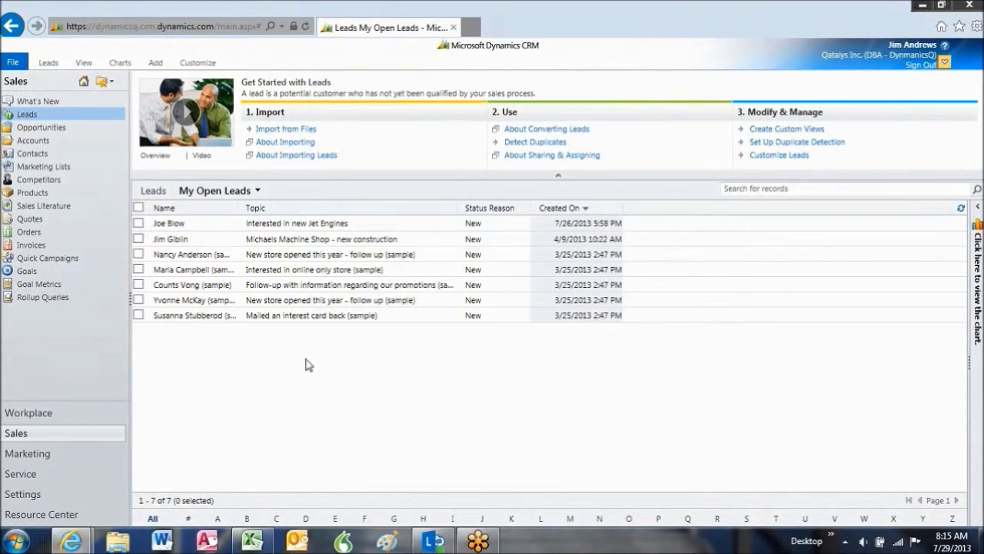
Show the Imports list with the new Trade Show Leads.csv import, status Transforming.
{"action": "left_click", "coordinate": [34, 420]}
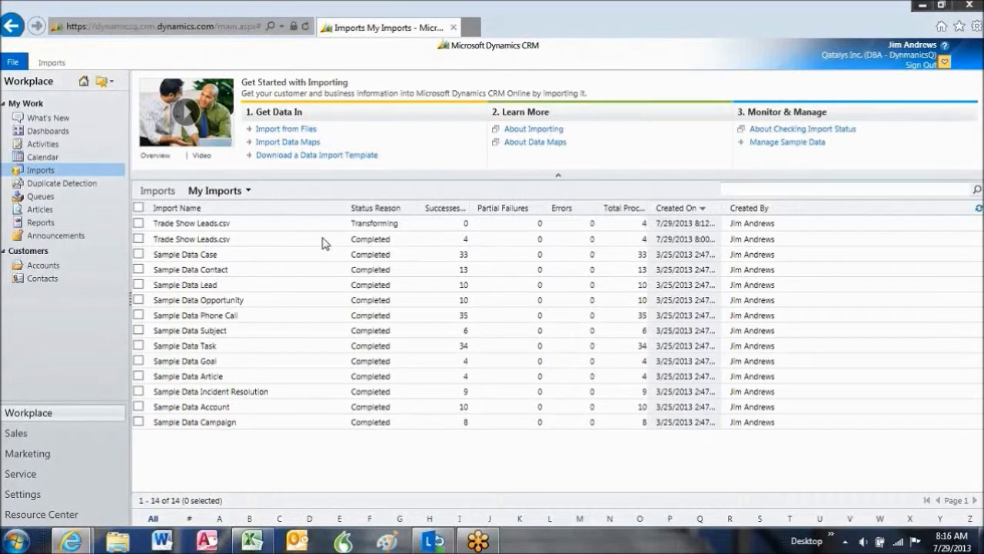
Refresh My Imports via Dashboards until the import reads Completed with 4 successes.
{"action": "left_click", "coordinate": [47, 132]}
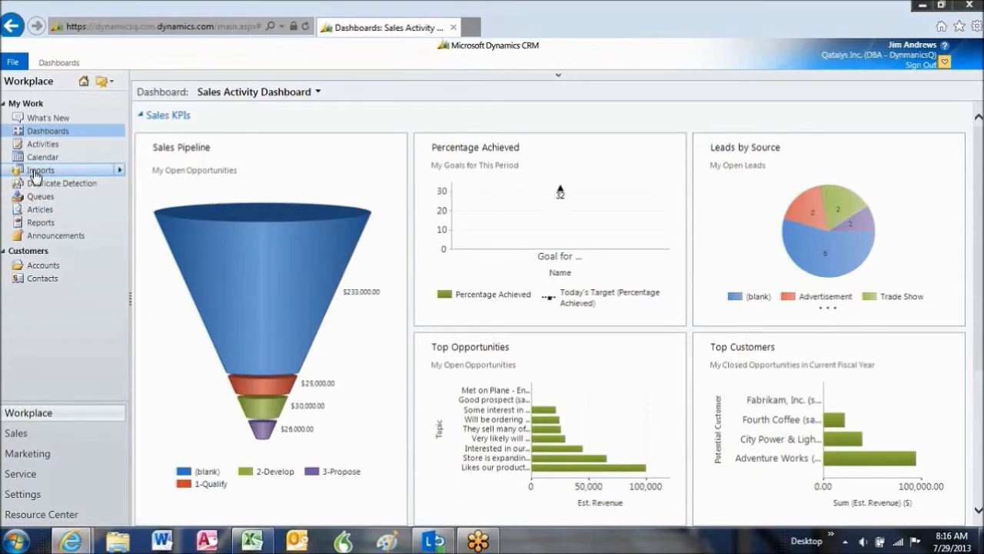
{"action": "left_click", "coordinate": [35, 172]}
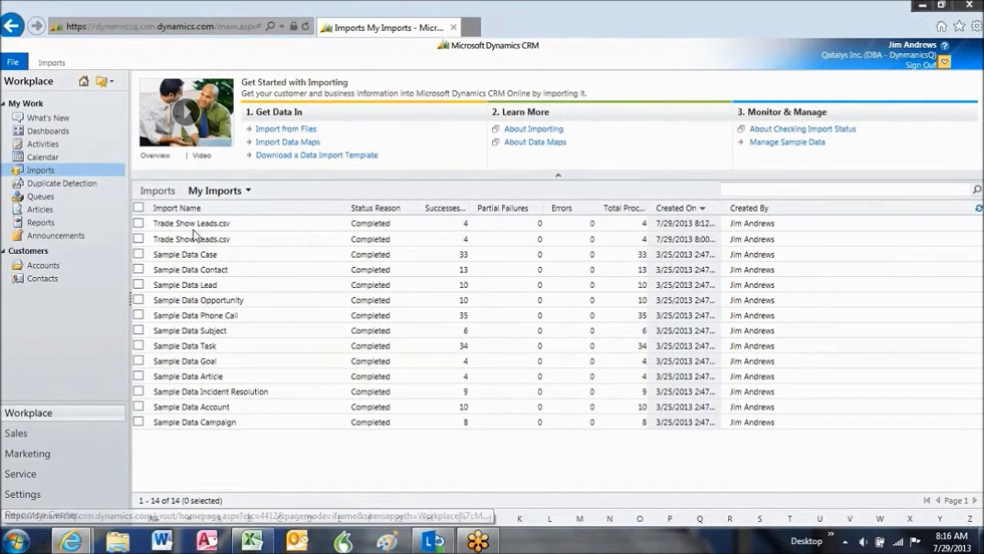
Back in My Open Leads, open a new Trade Show lead, scroll its form, and close it.
{"action": "left_click", "coordinate": [16, 435]}
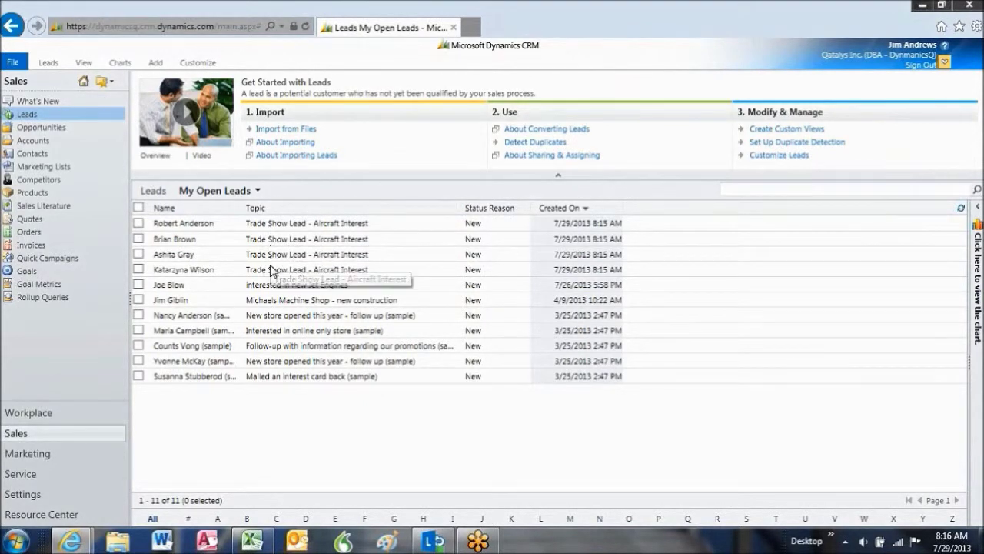
{"action": "left_click", "coordinate": [181, 257]}
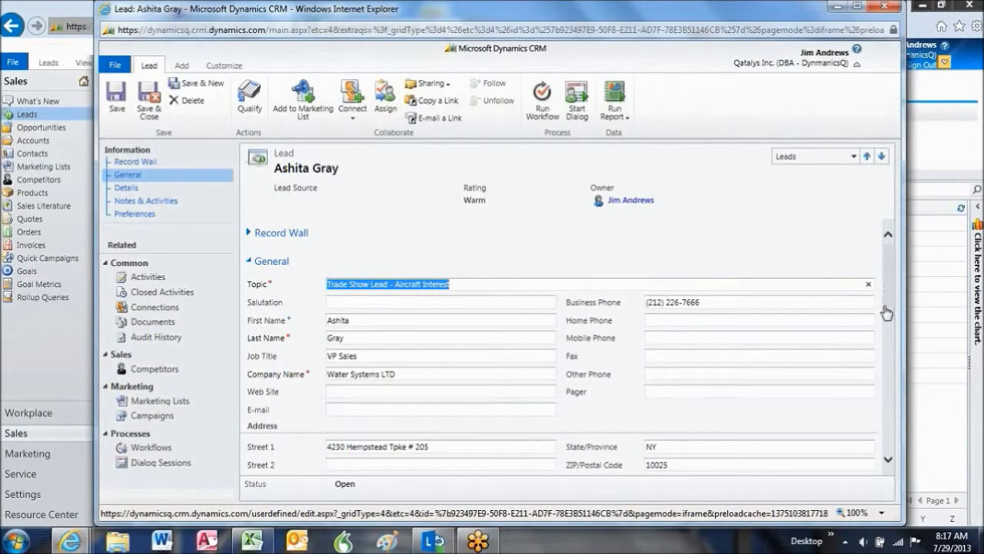
{"action": "scroll", "coordinate": [880, 323], "scroll_direction": "down", "scroll_amount": 2}
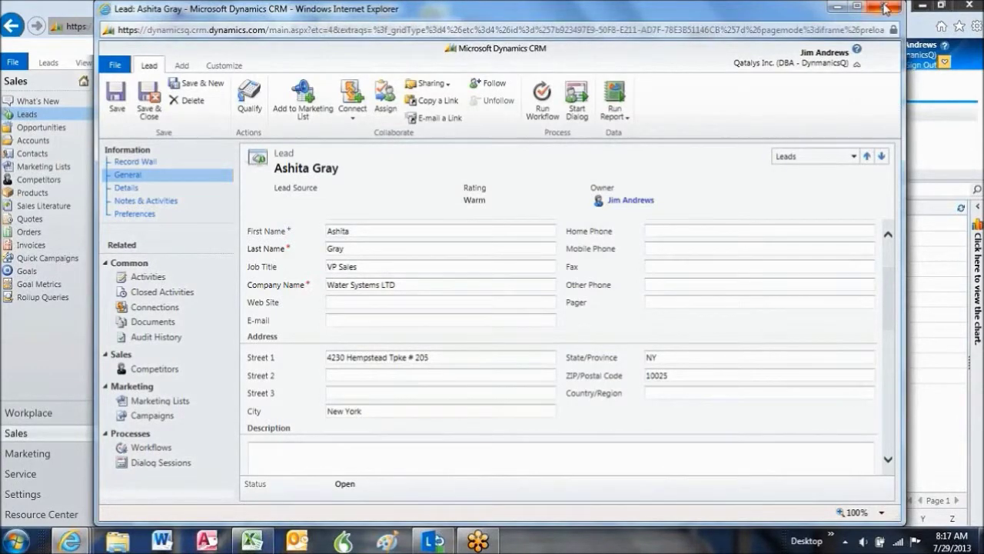
{"action": "left_click", "coordinate": [886, 8]}
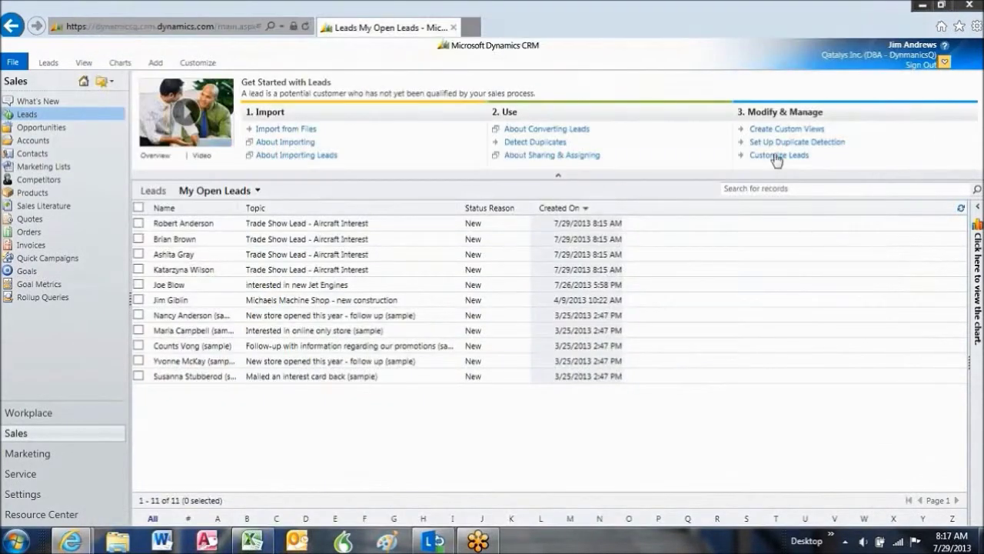